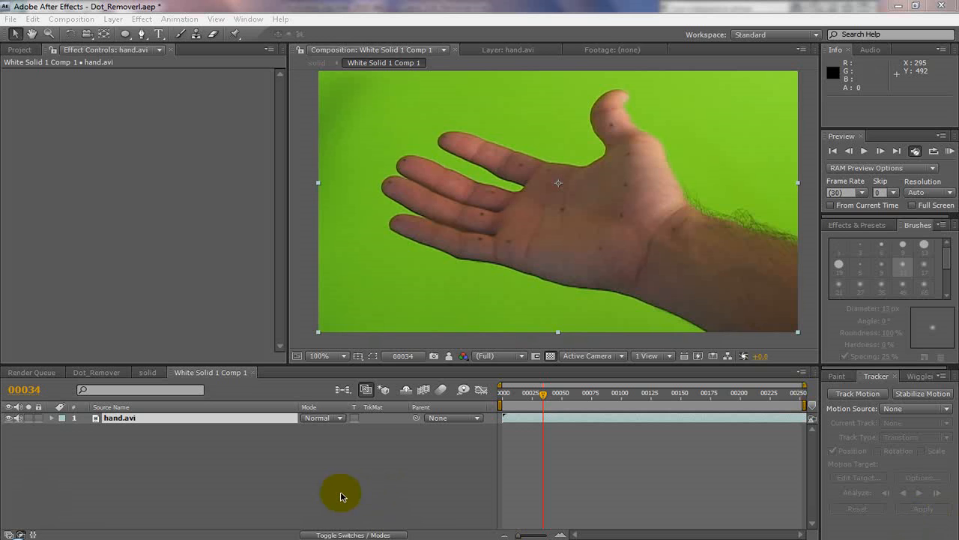
Open the Dot_Remover composition and hide the alpha-matted Untitled Clip 02.avi layer
drag(289, 364, 286, 388)
click(98, 396)
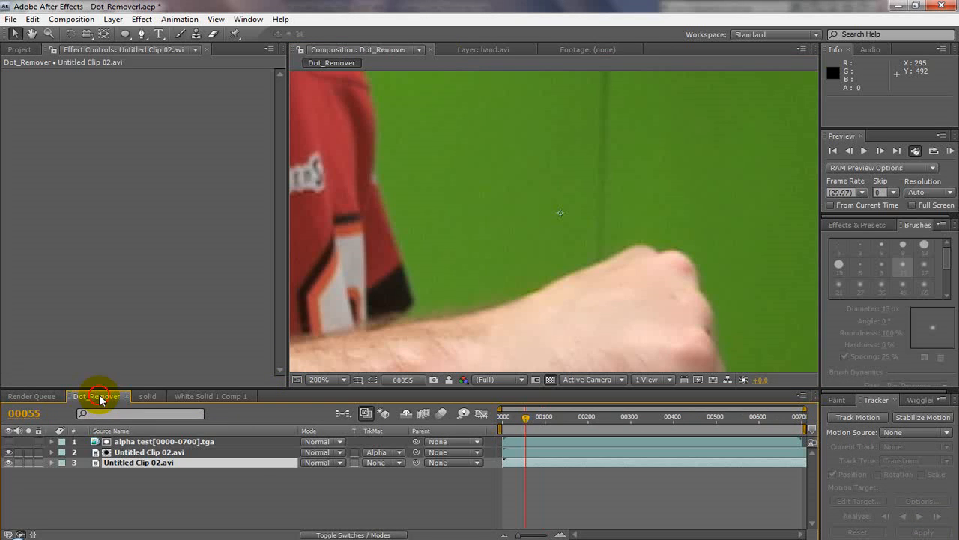
click(8, 452)
Scrub through the Dot_Remover clip between about frames 95 and 192 to examine the tracking dots on the fist
scroll(515, 270, down, 1)
mouse_move(527, 417)
mouse_down()
mouse_move(680, 420)
mouse_move(544, 417)
mouse_up()
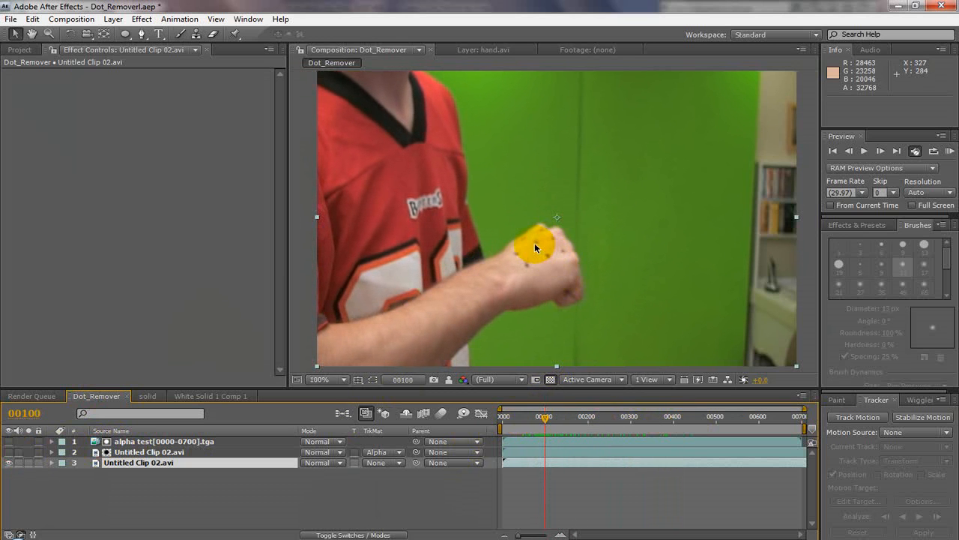
drag(543, 417, 584, 417)
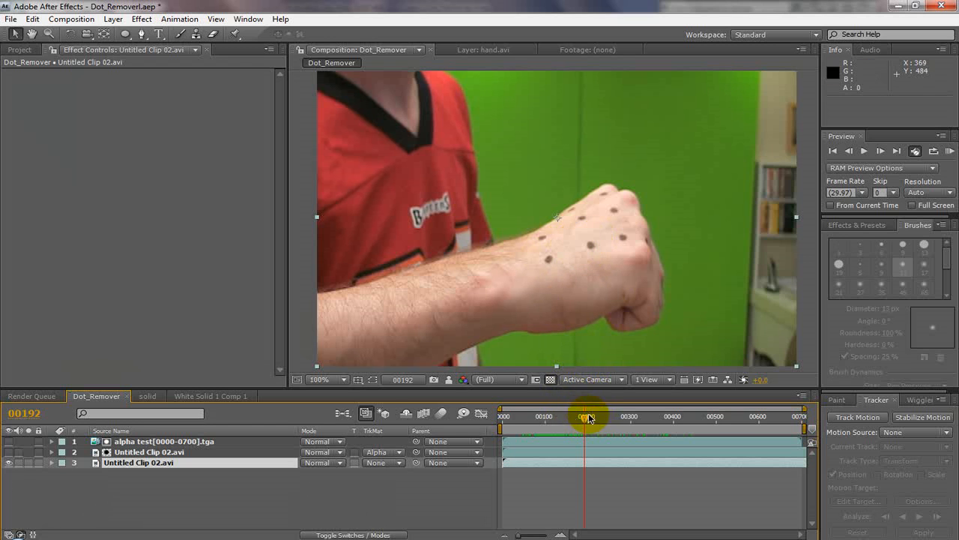
drag(585, 420, 544, 422)
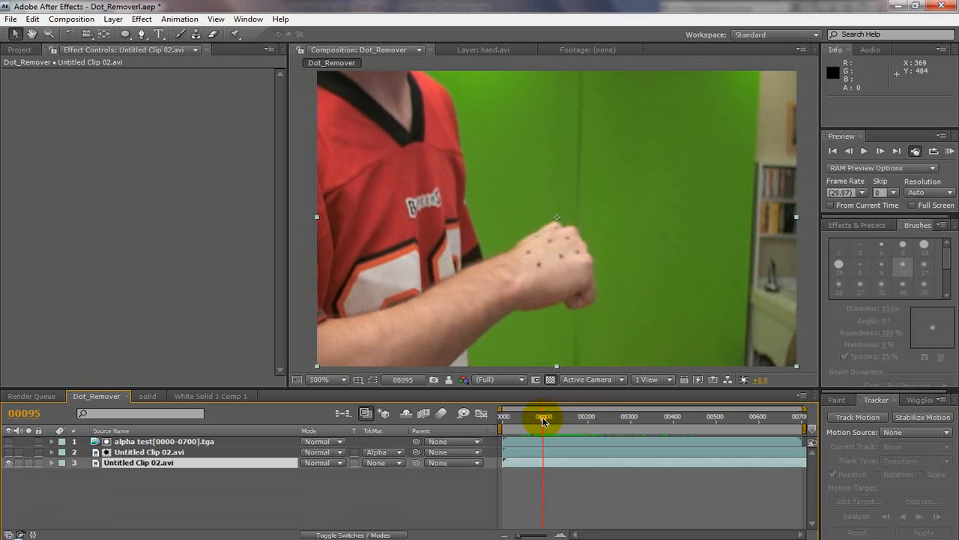
click(548, 254)
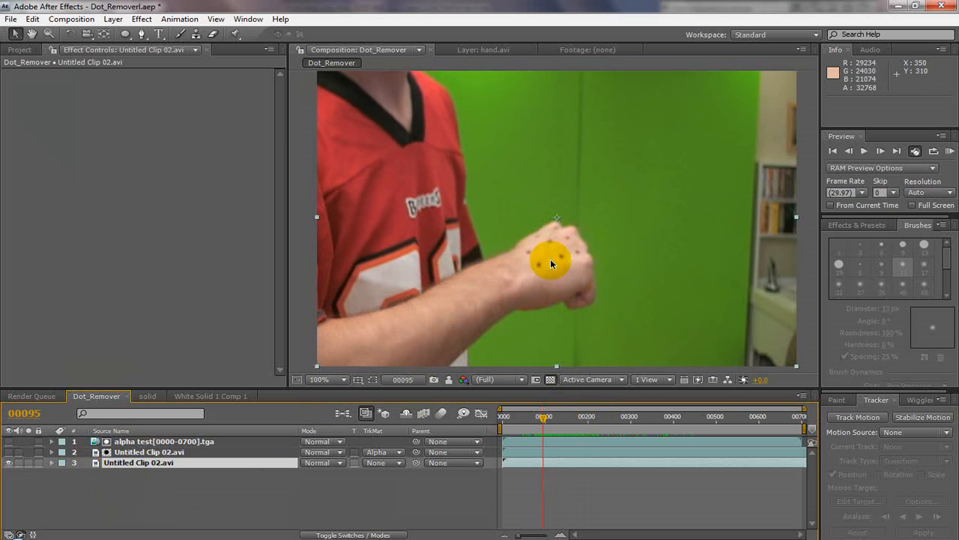
mouse_move(544, 416)
mouse_down()
mouse_move(568, 416)
mouse_move(521, 420)
mouse_move(547, 417)
mouse_up()
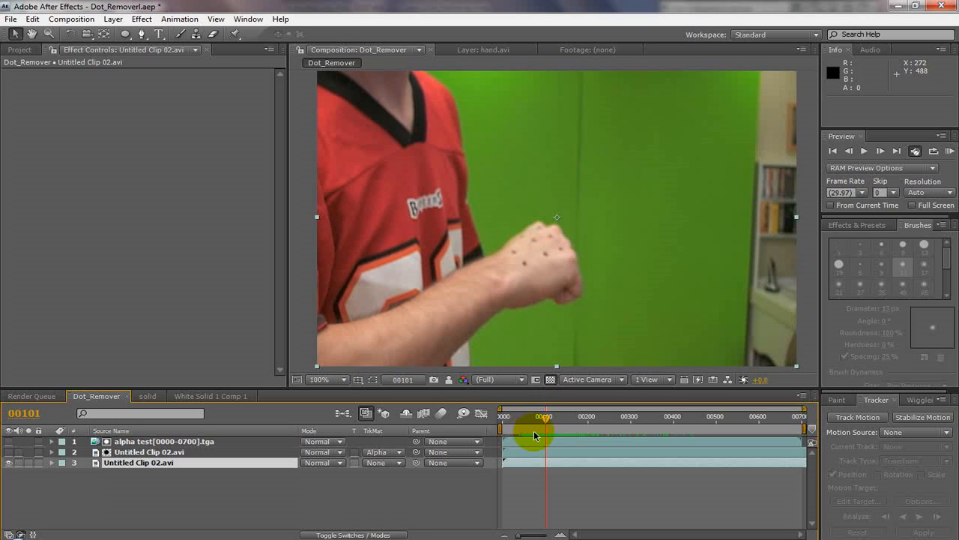
mouse_move(548, 418)
mouse_down()
mouse_move(577, 416)
mouse_move(546, 417)
mouse_move(555, 414)
mouse_up()
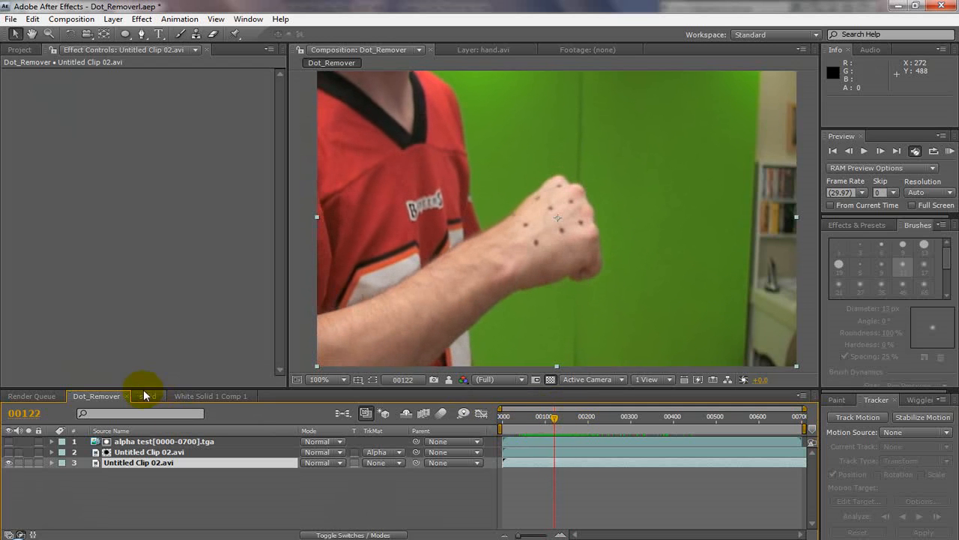
Switch to White Solid 1 Comp 1 and go to its first frame
drag(545, 420, 480, 421)
click(189, 397)
Check the frame rate and field separation settings in the main footage interpretation of hand.avi
click(15, 51)
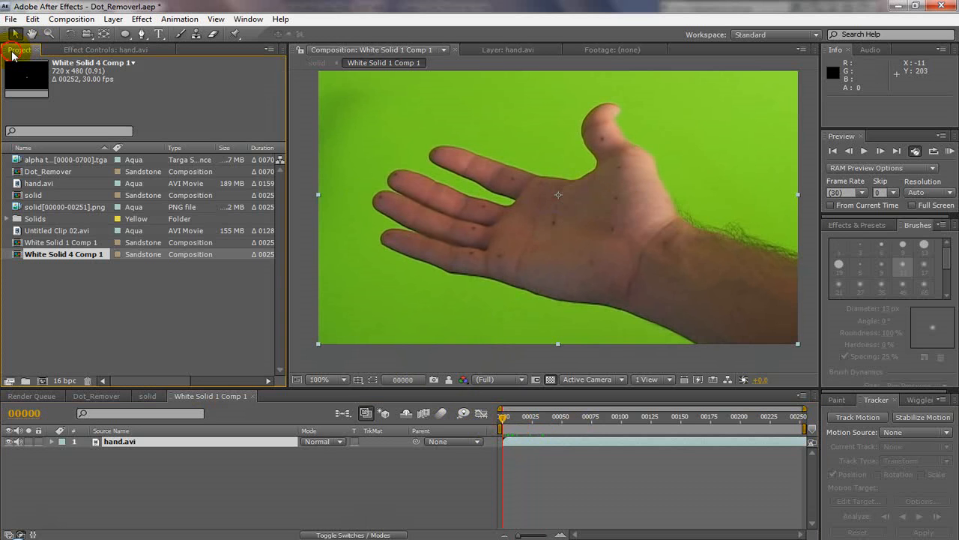
click(39, 186)
right_click(39, 186)
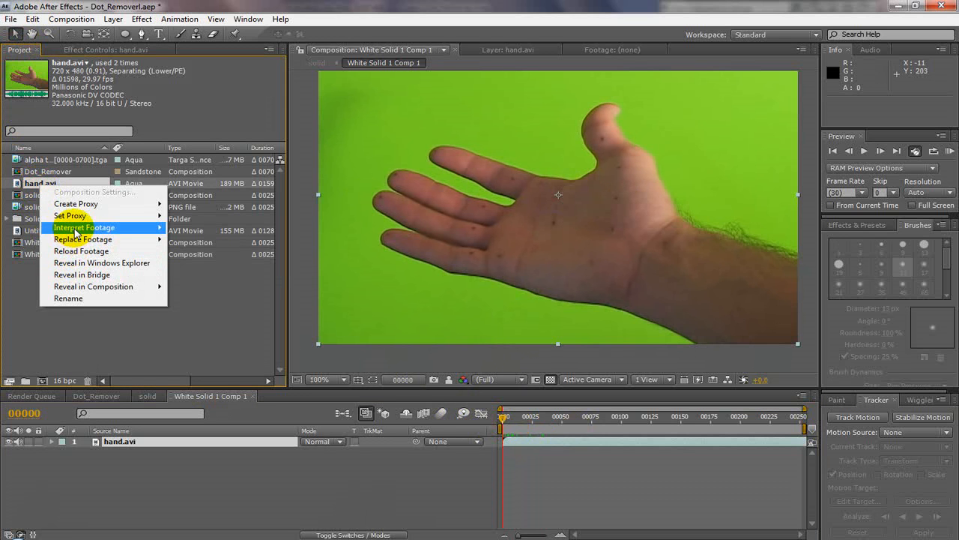
mouse_move(75, 234)
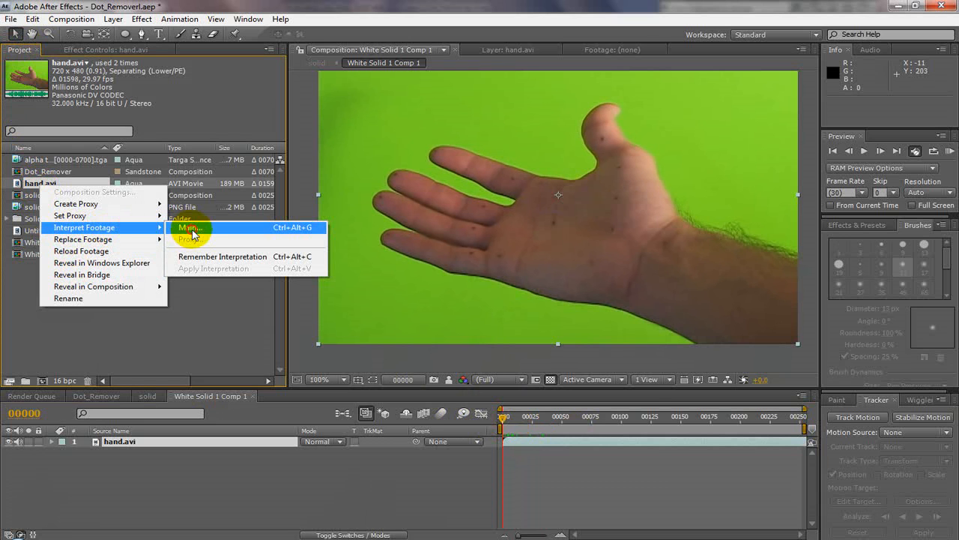
click(190, 233)
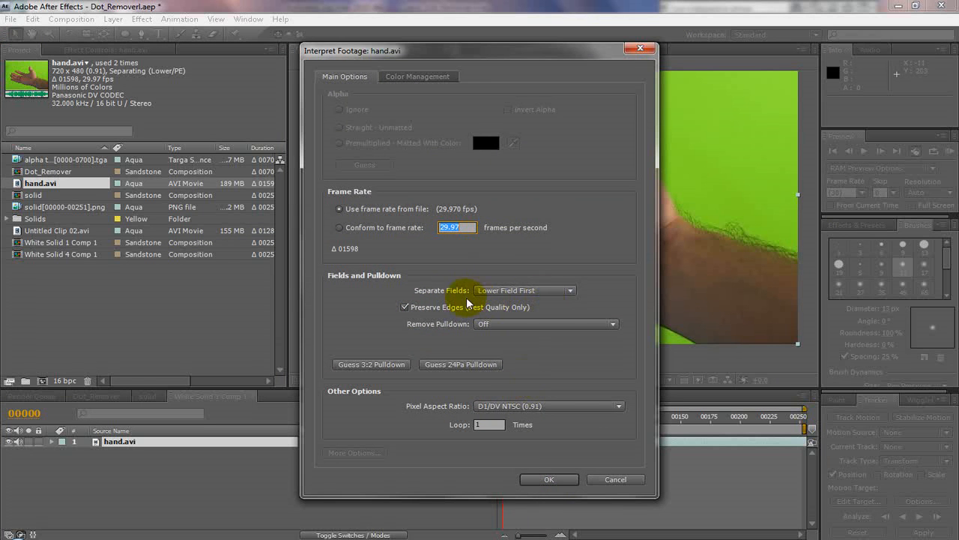
click(553, 480)
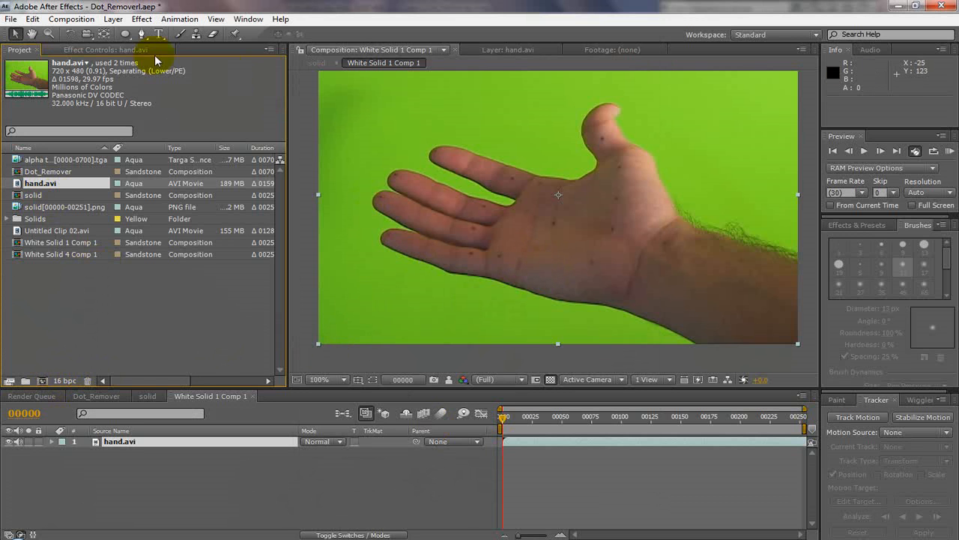
Create a new white solid layer matching the composition size in White Solid 1 Comp 1
click(31, 34)
drag(434, 151, 425, 171)
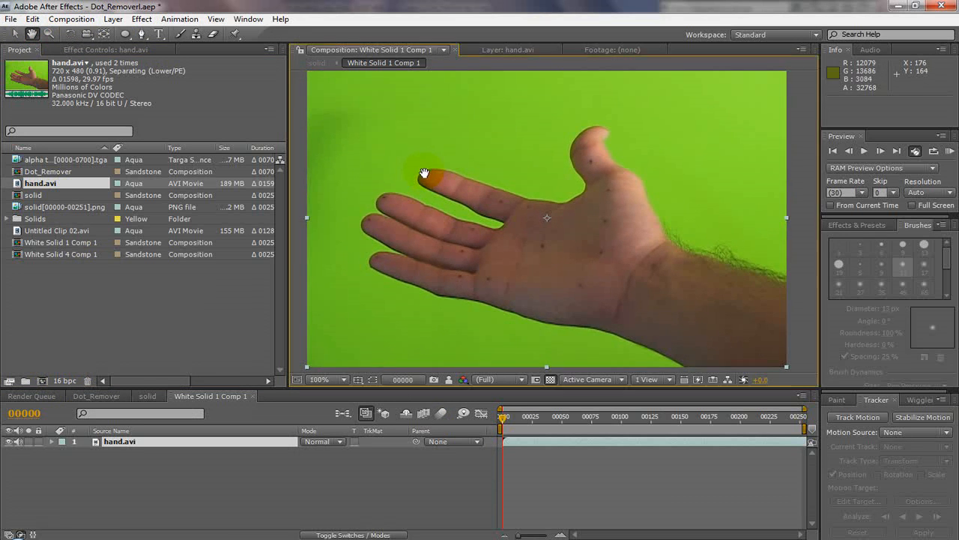
click(19, 33)
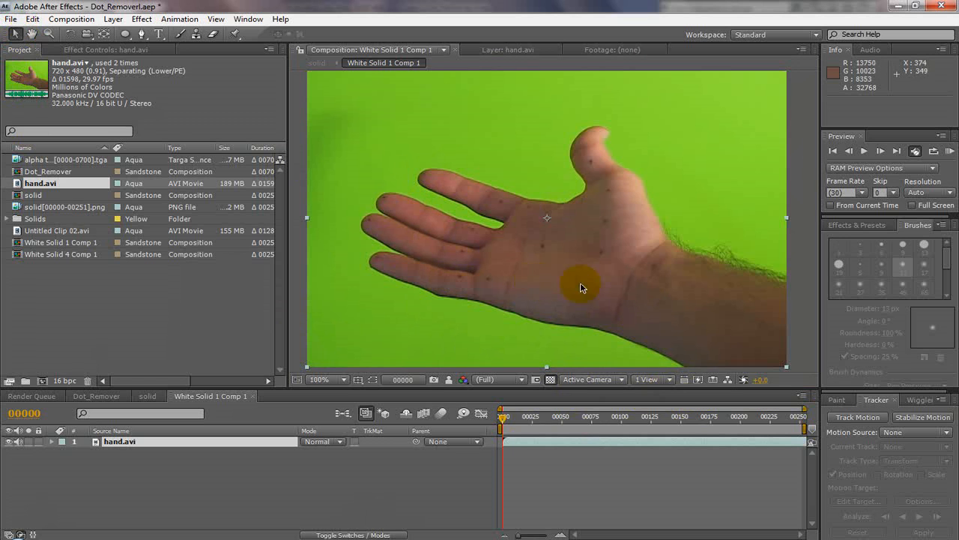
mouse_move(505, 416)
mouse_down()
mouse_move(670, 417)
mouse_move(503, 418)
mouse_up()
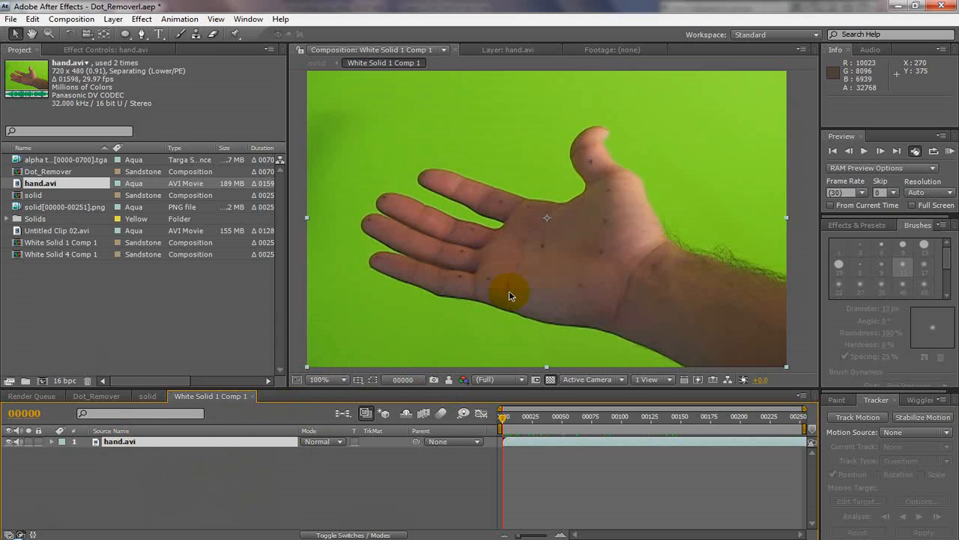
click(113, 18)
mouse_move(123, 33)
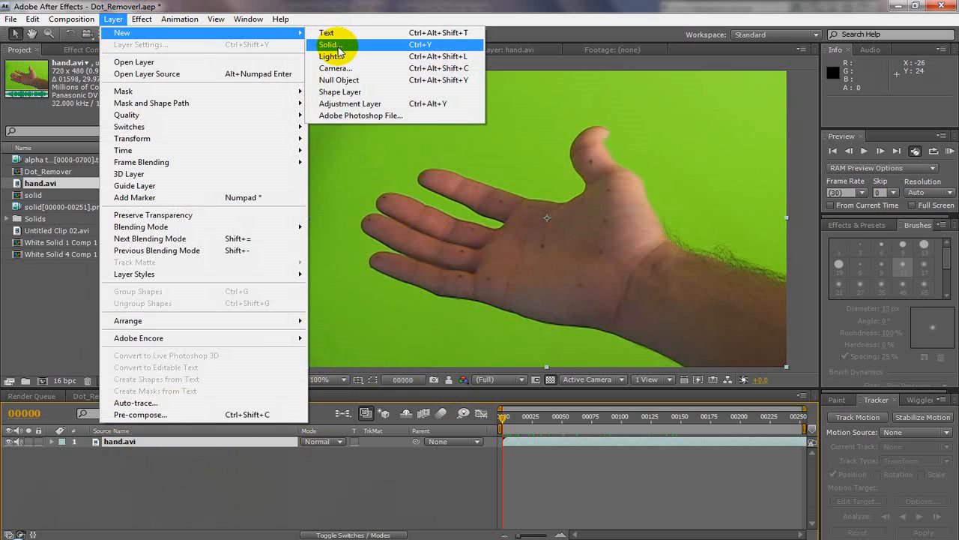
click(330, 45)
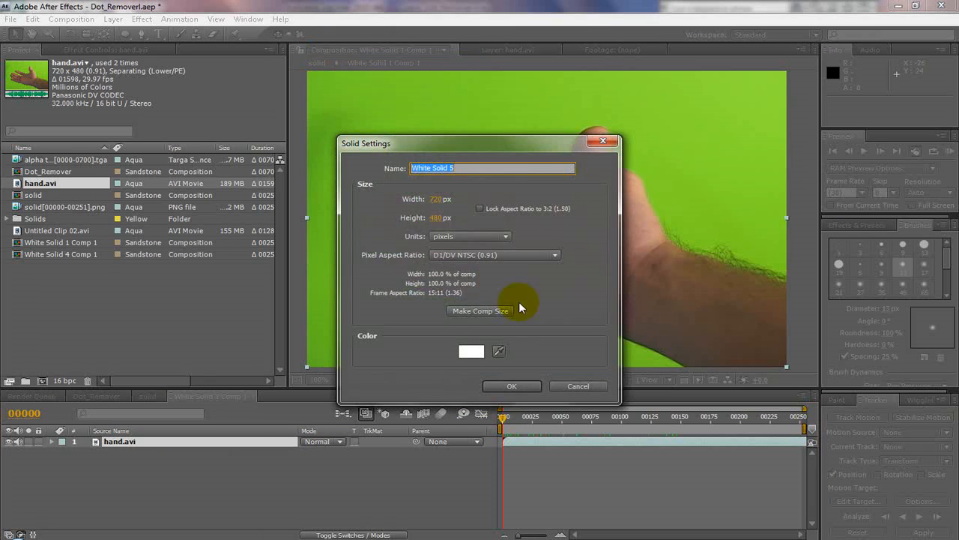
click(472, 310)
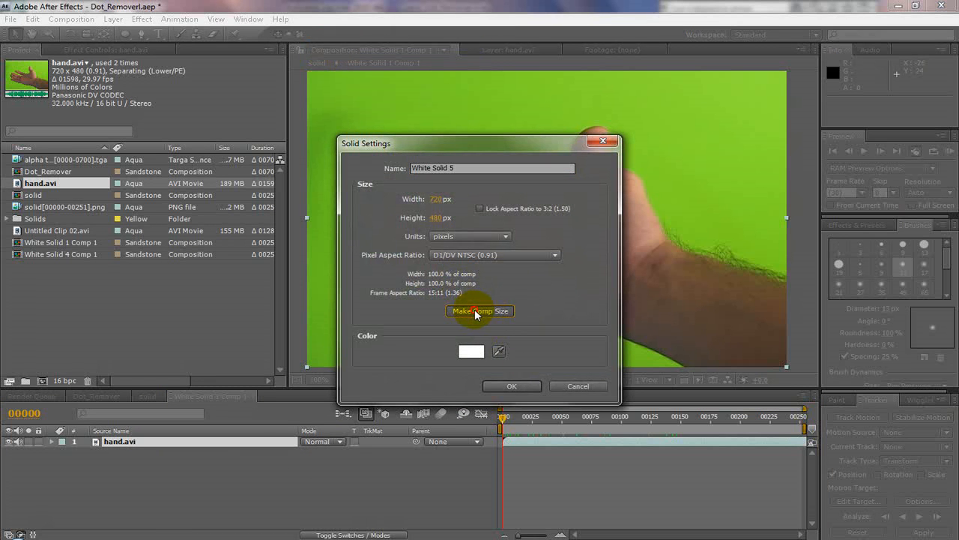
click(511, 386)
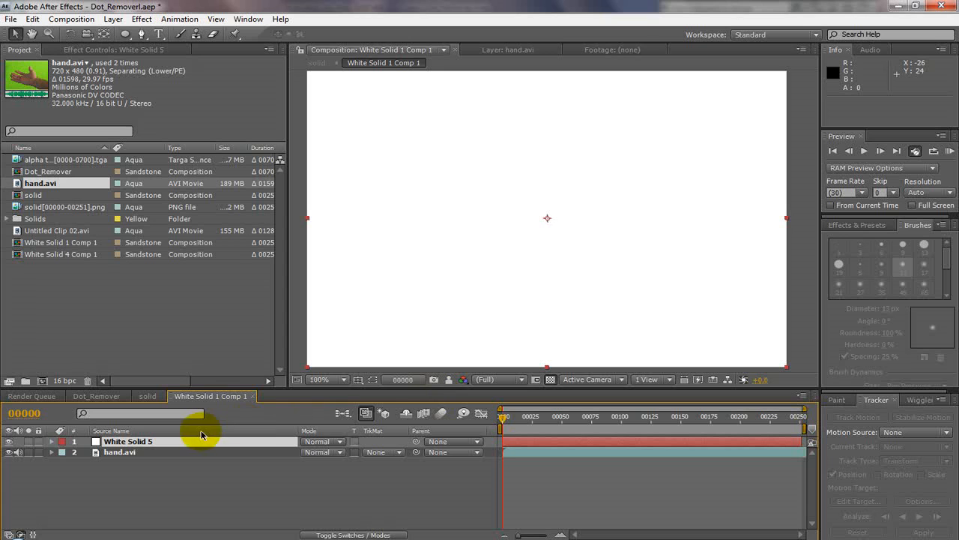
Duplicate the hand.avi layer
click(126, 454)
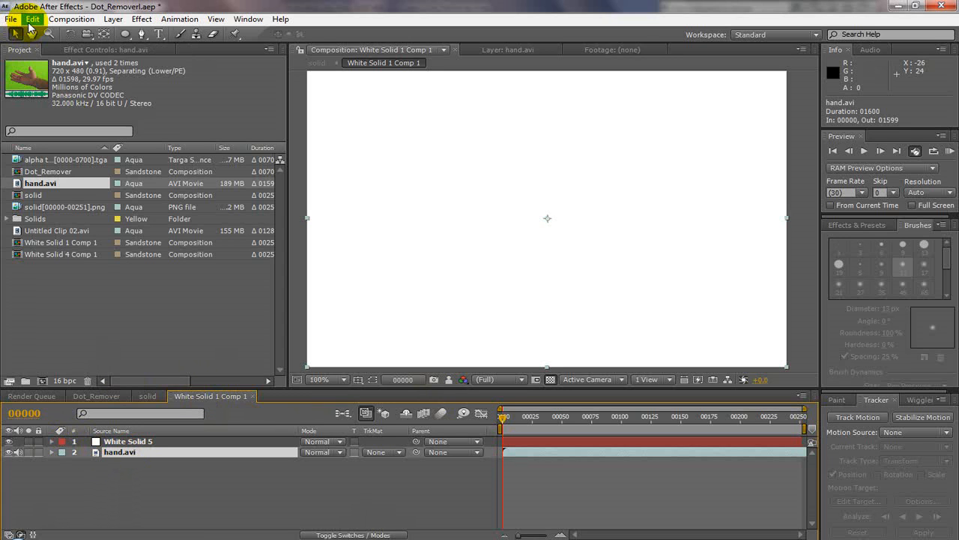
click(33, 20)
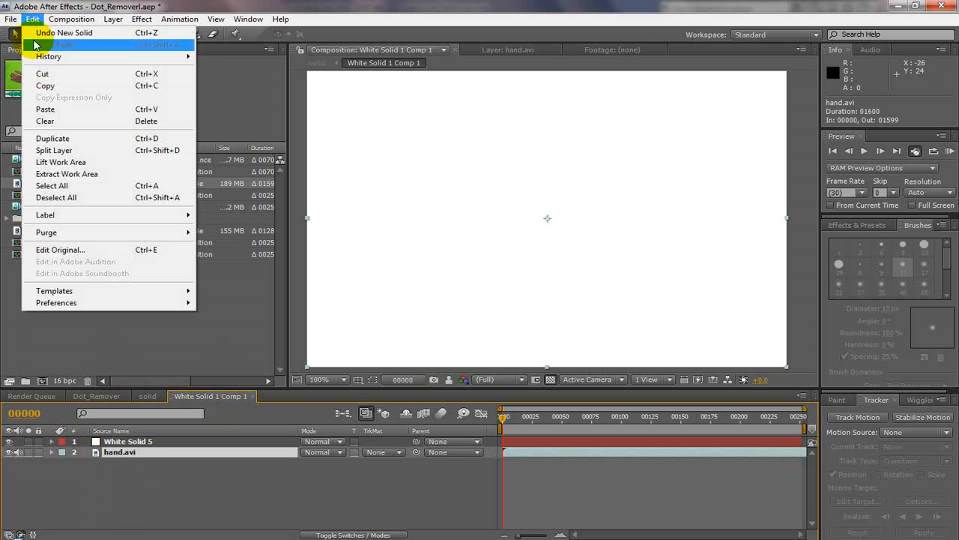
click(59, 139)
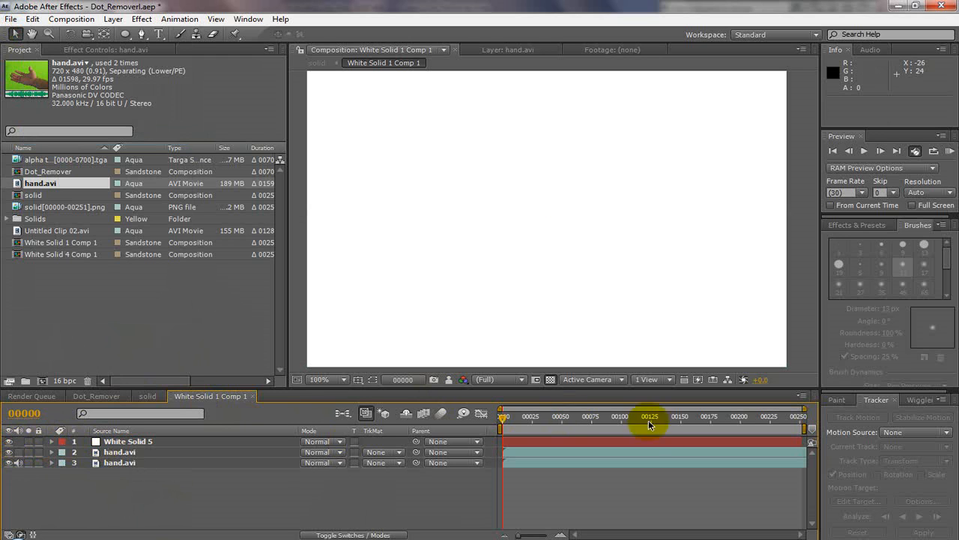
Set the lower hand.avi layer as the tracker's motion source and review its motion tracker options
click(171, 462)
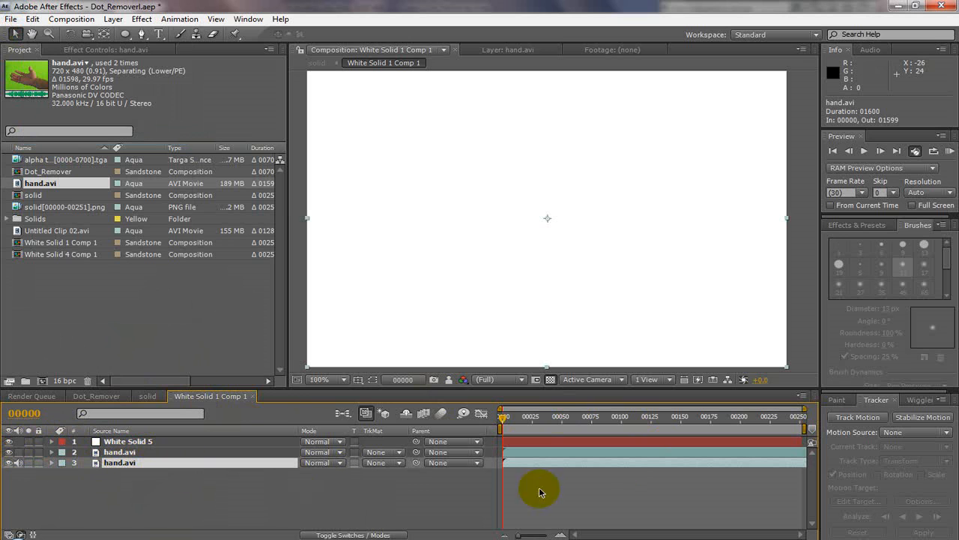
click(918, 432)
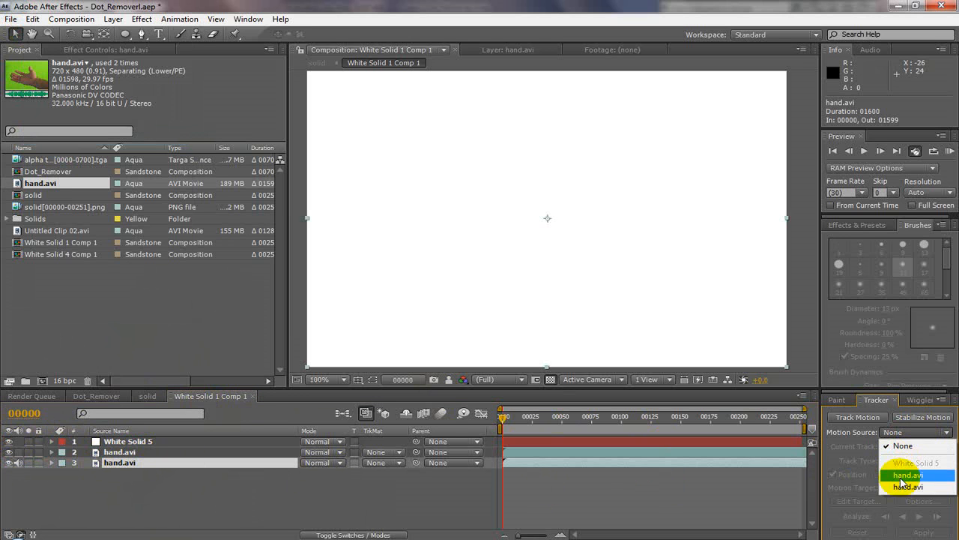
click(907, 487)
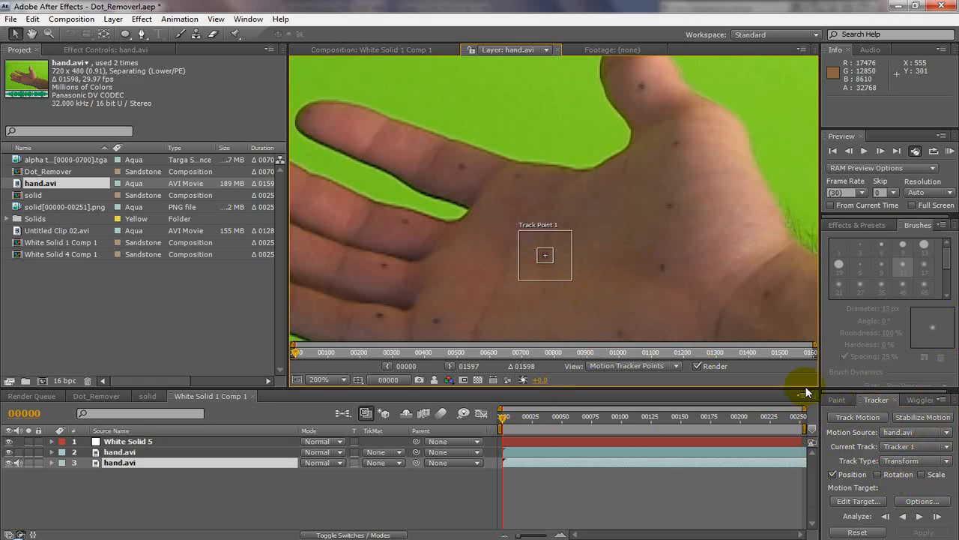
click(925, 500)
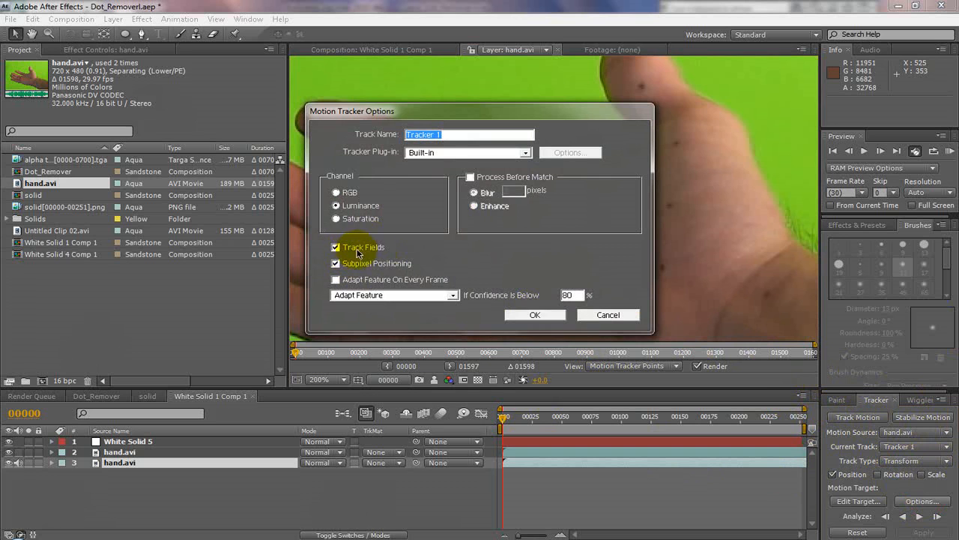
click(597, 315)
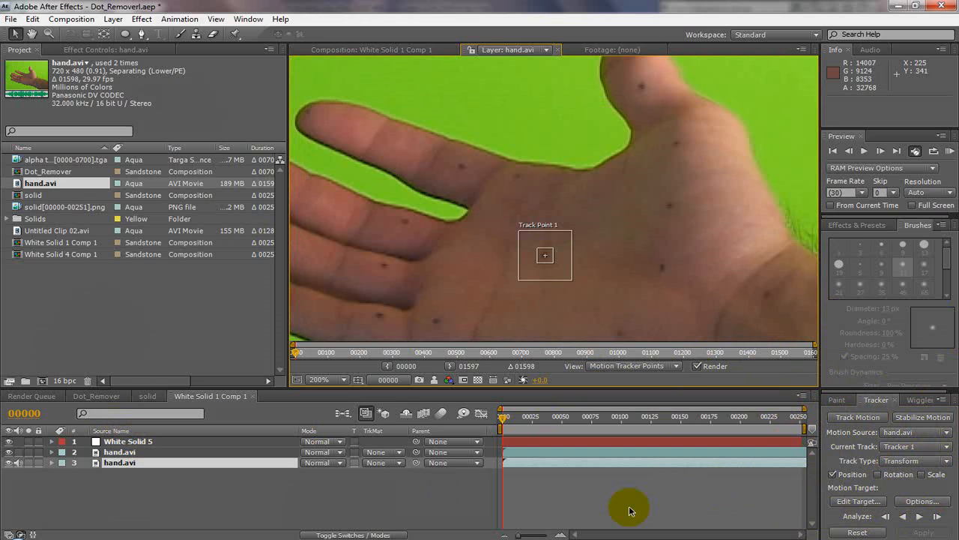
Target White Solid 5 with Tracker 1 and apply the motion in the X and Y dimensions
click(853, 501)
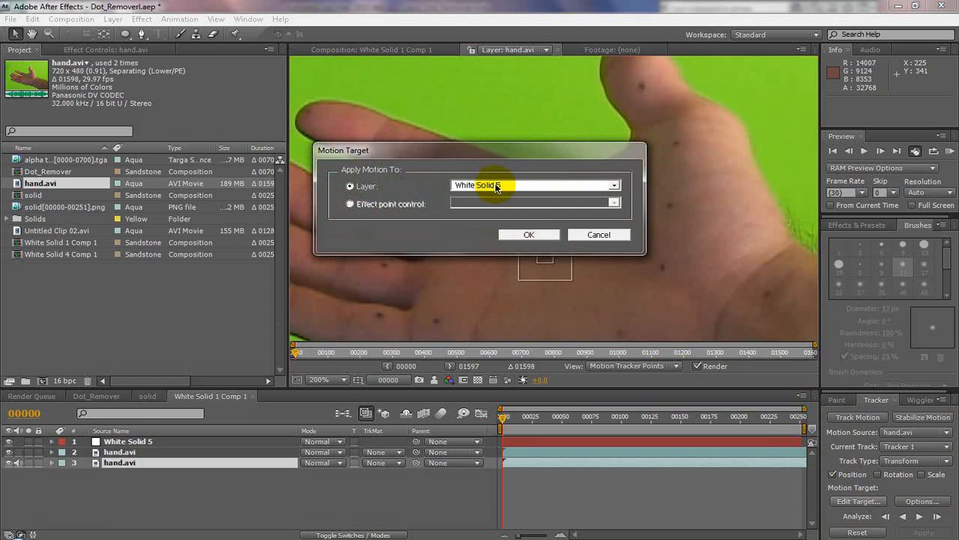
click(529, 234)
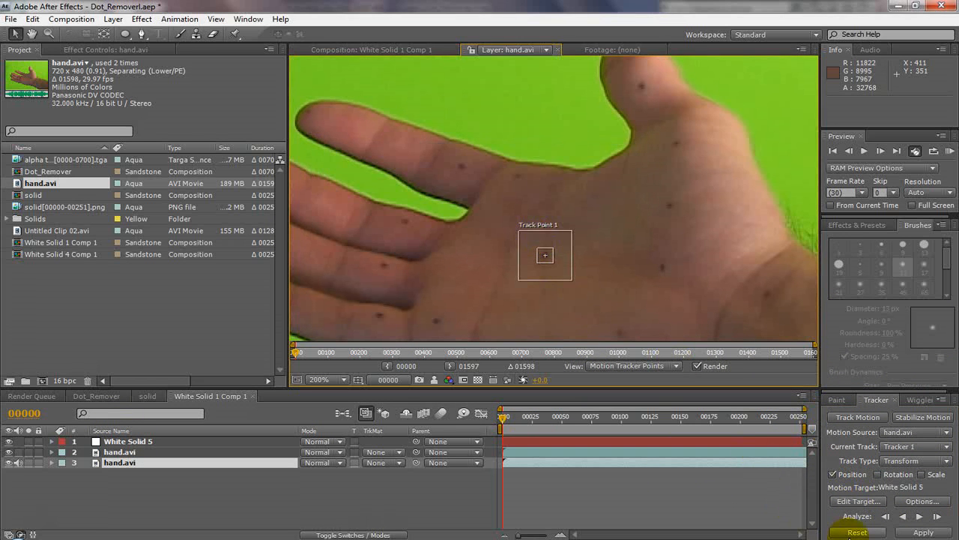
click(924, 532)
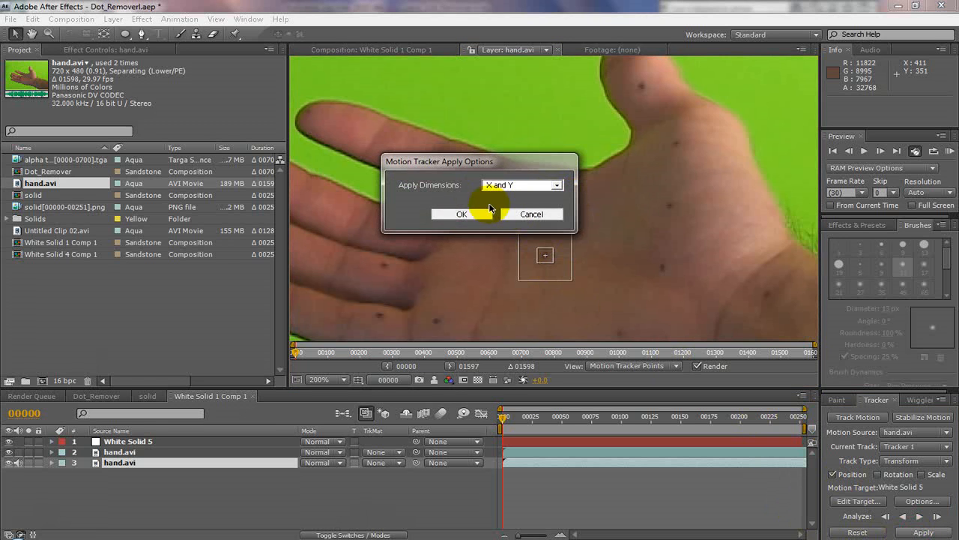
click(459, 214)
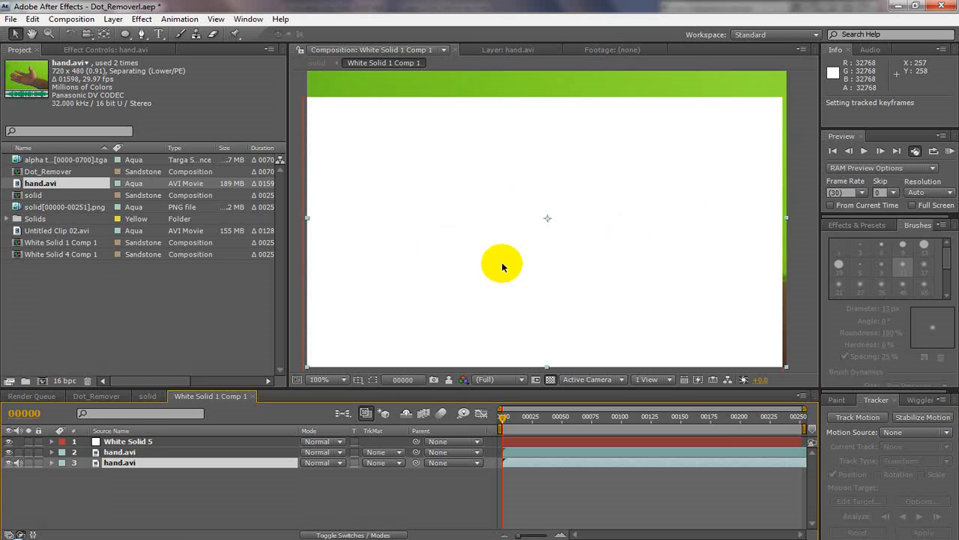
Lower the opacity of the White Solid 5 layer to 21%
key(comma)
key(comma)
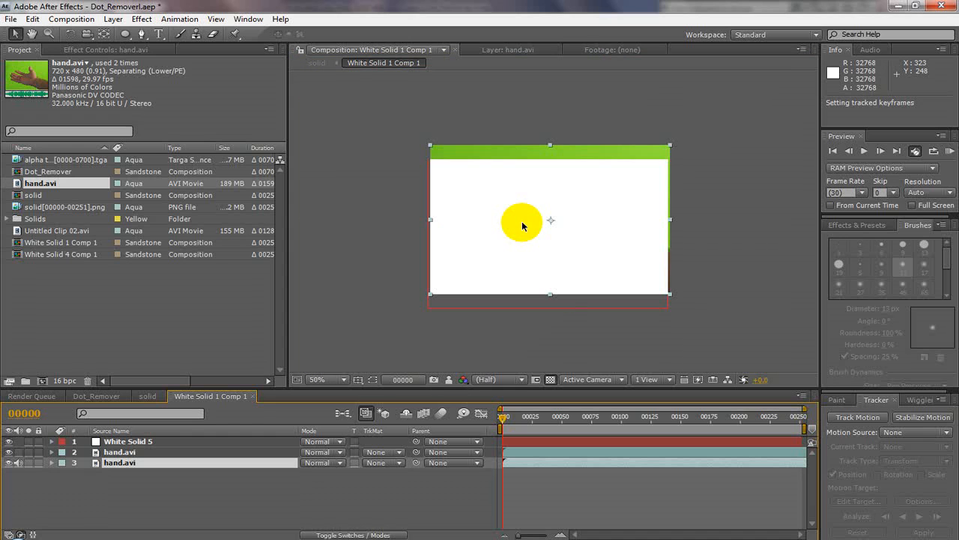
click(142, 441)
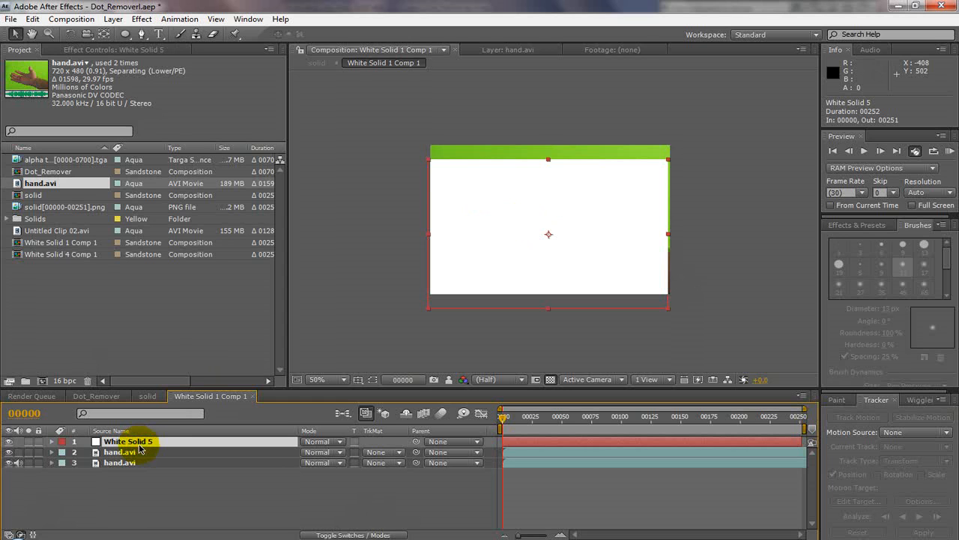
key(t)
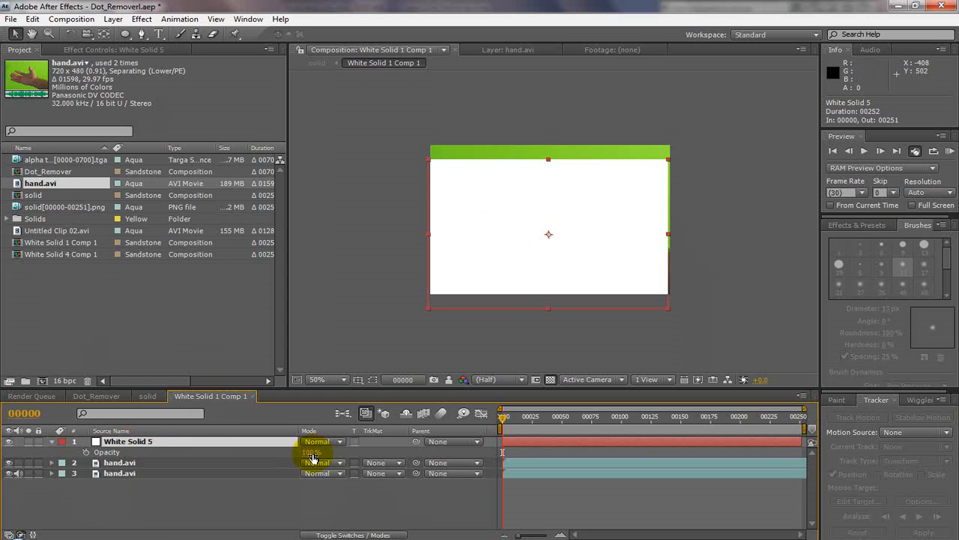
drag(313, 453, 245, 453)
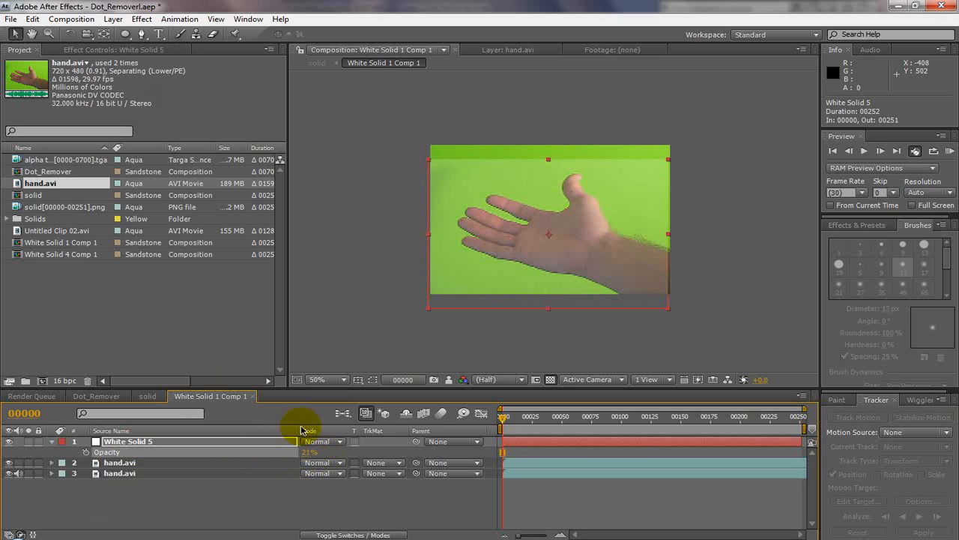
Draw an elliptical mask about 14 by 13 px on White Solid 5 around the tracking dot in the palm's centre
scroll(614, 261, up, 6)
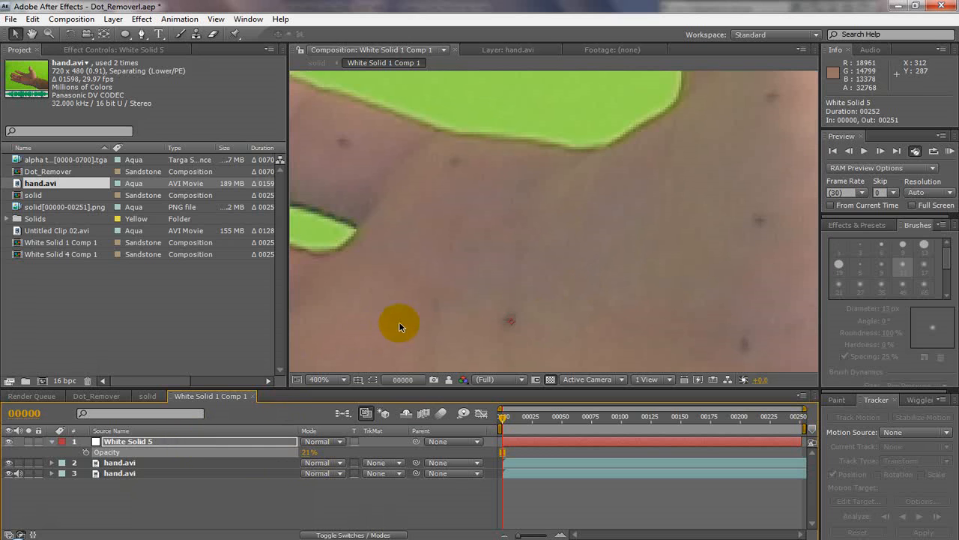
click(126, 34)
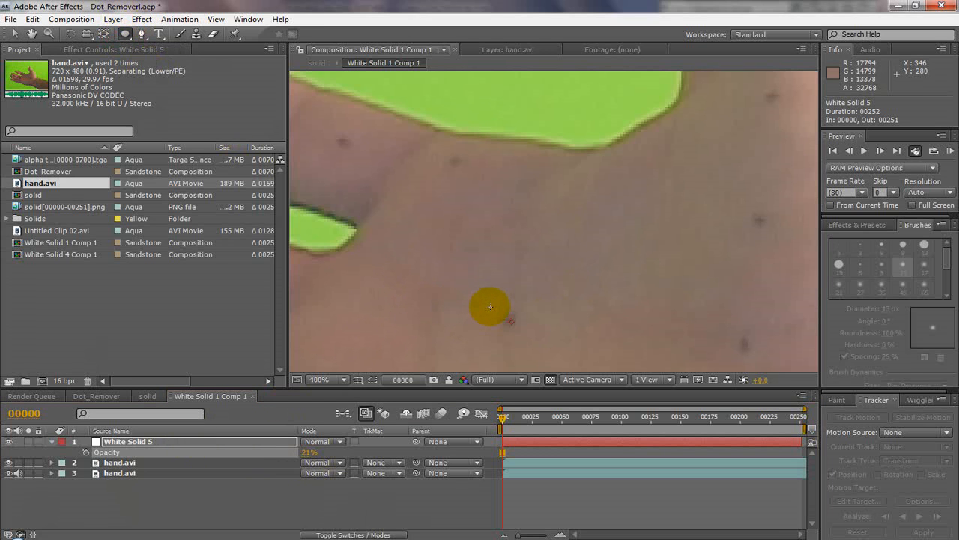
drag(493, 306, 530, 340)
click(15, 34)
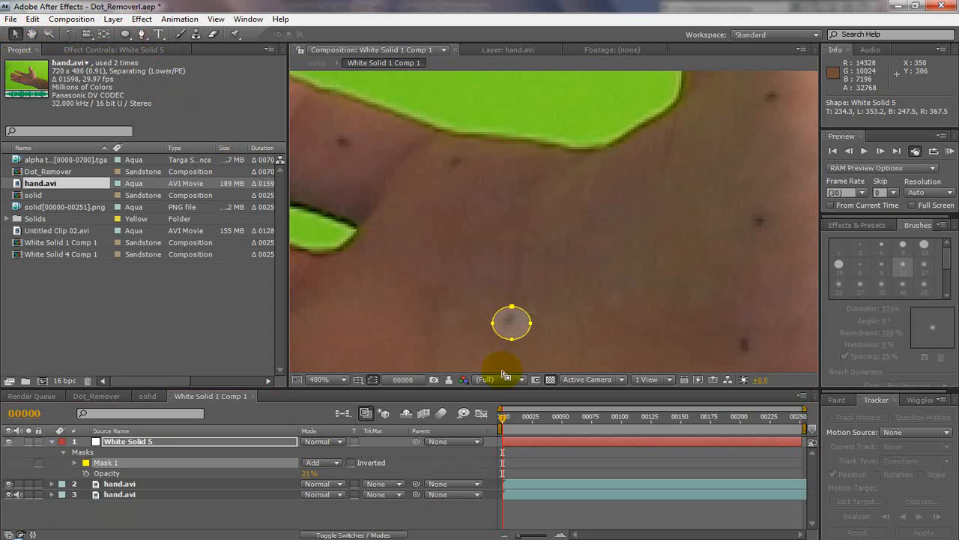
Move Mask 1 slightly up and left so it is centred on the palm's tracking dot
double_click(519, 331)
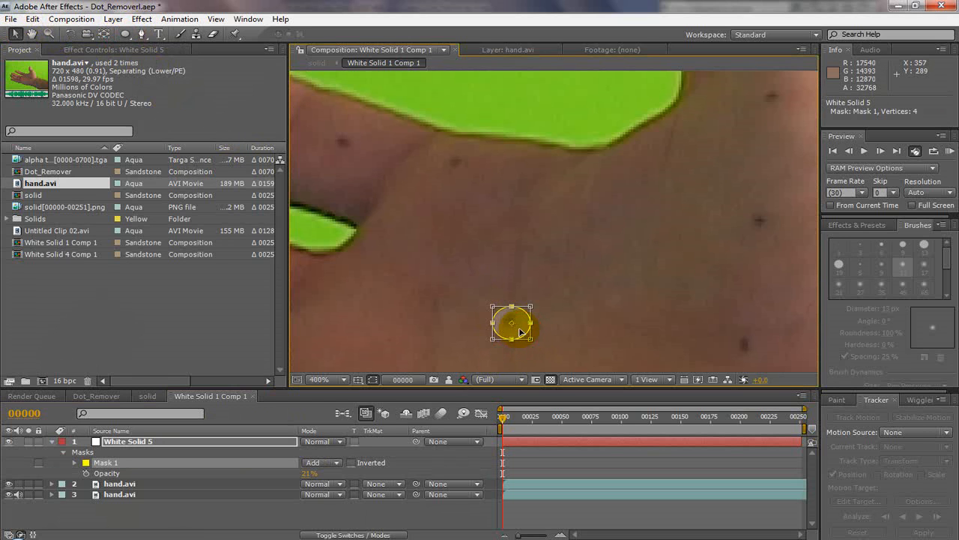
drag(517, 331, 515, 328)
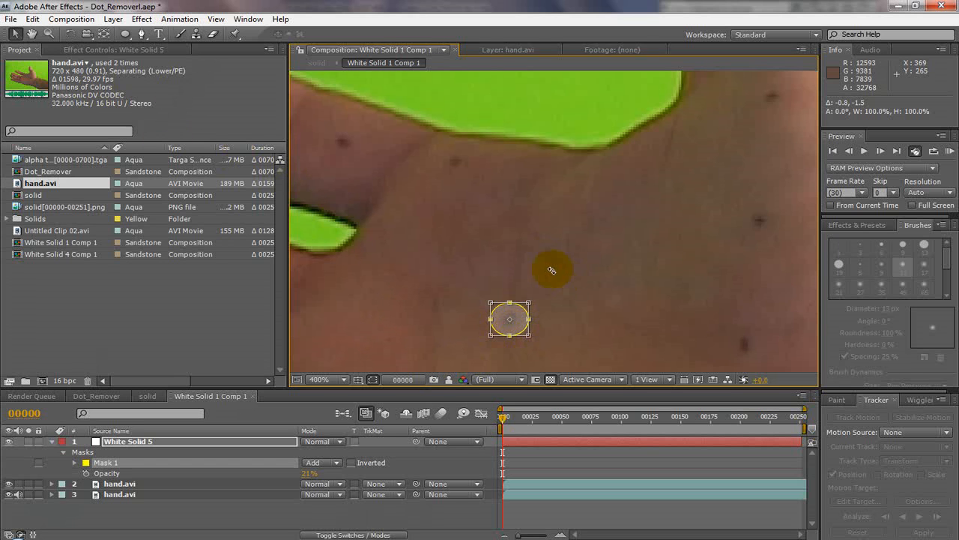
double_click(548, 274)
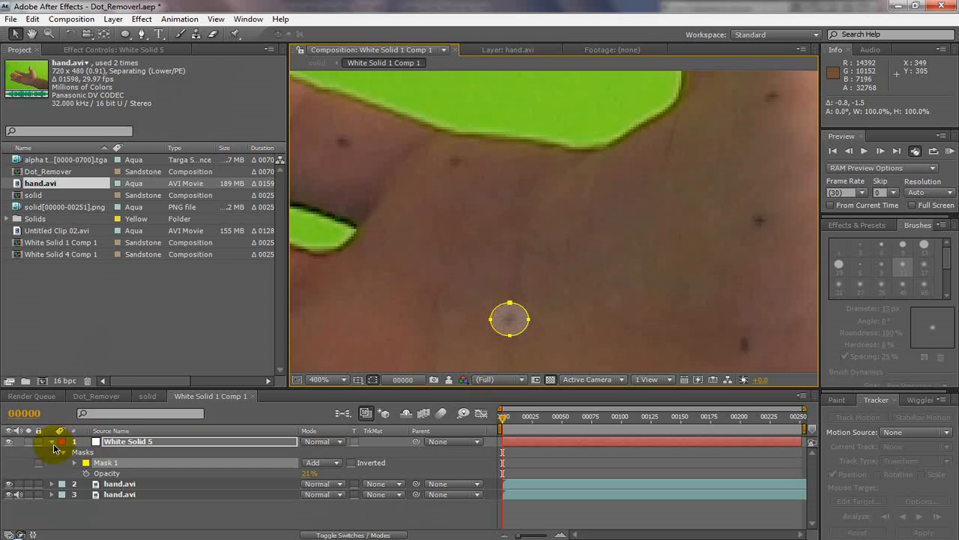
Set the White Solid 5 layer's opacity to 100% and collapse its properties
click(53, 442)
click(51, 443)
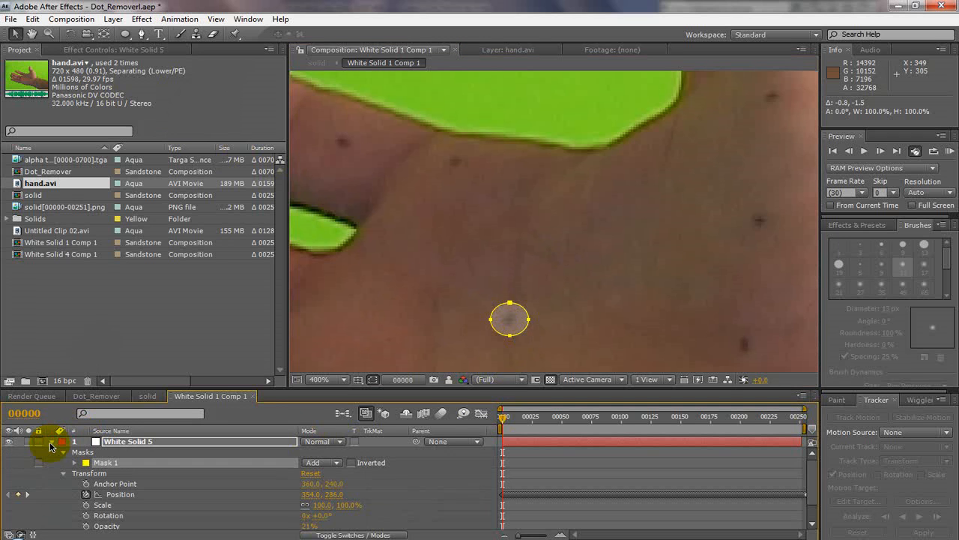
click(51, 443)
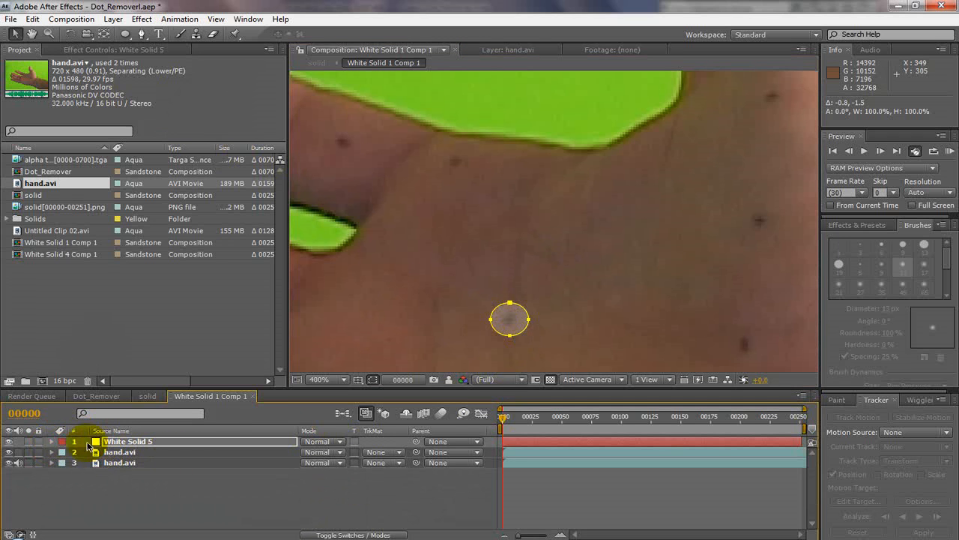
click(114, 442)
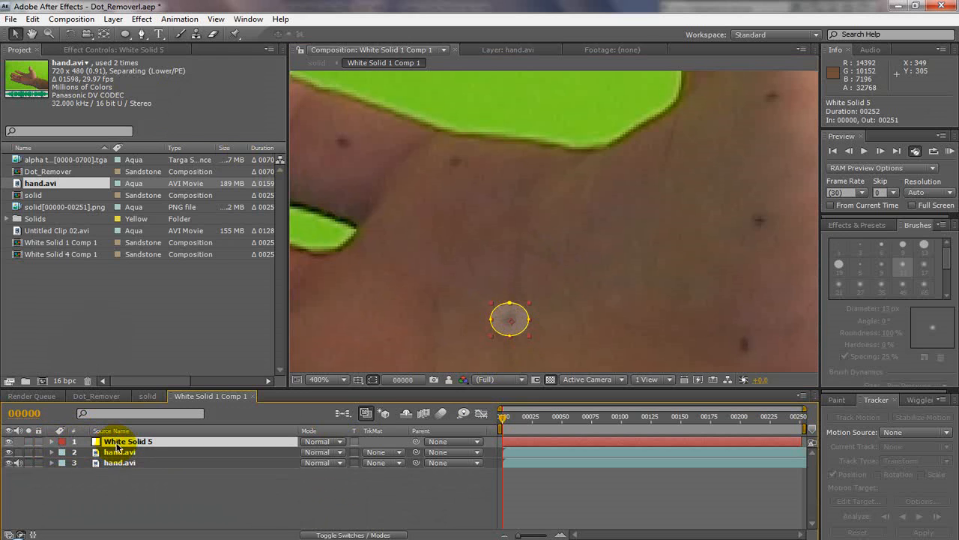
key(t)
drag(303, 452, 475, 452)
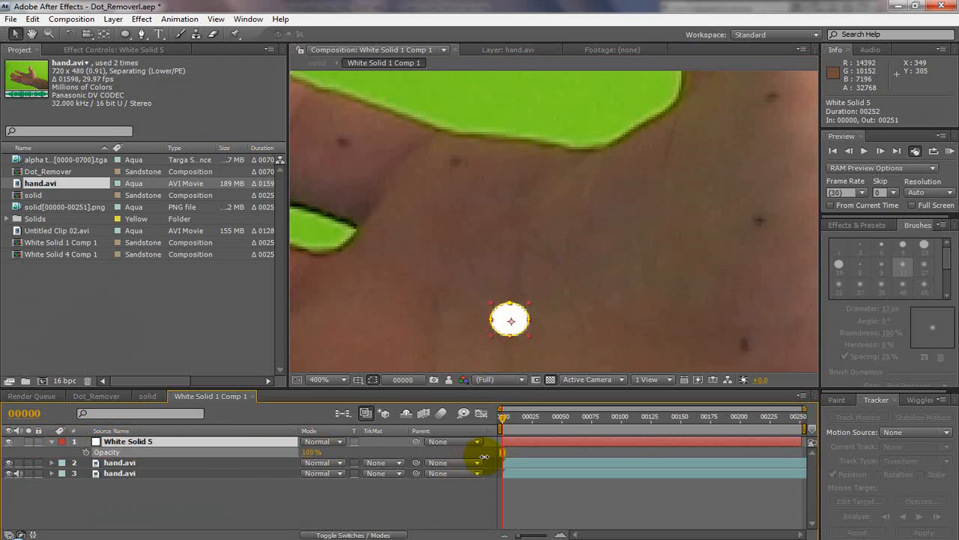
click(194, 487)
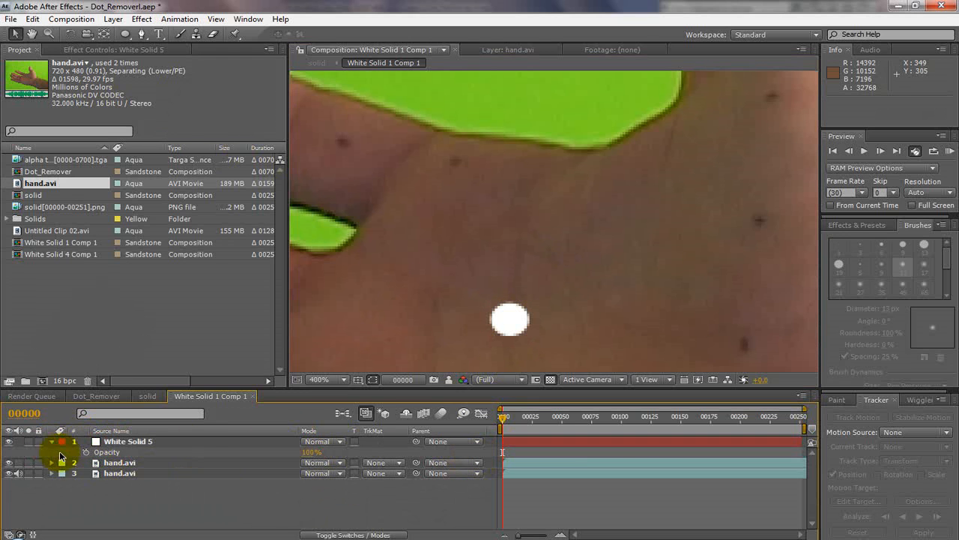
click(51, 444)
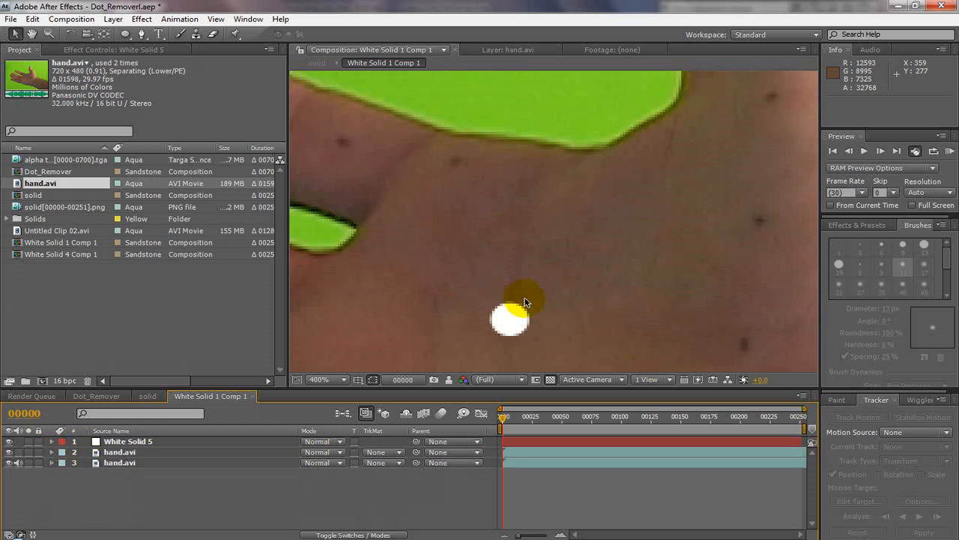
Hide White Solid 5 and set the upper hand.avi layer's track matte to Alpha
key(comma)
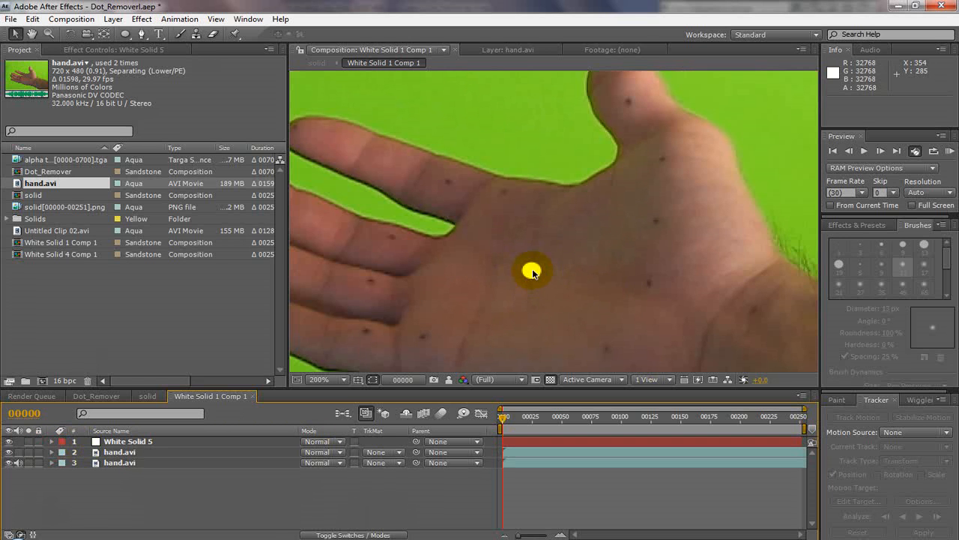
click(531, 271)
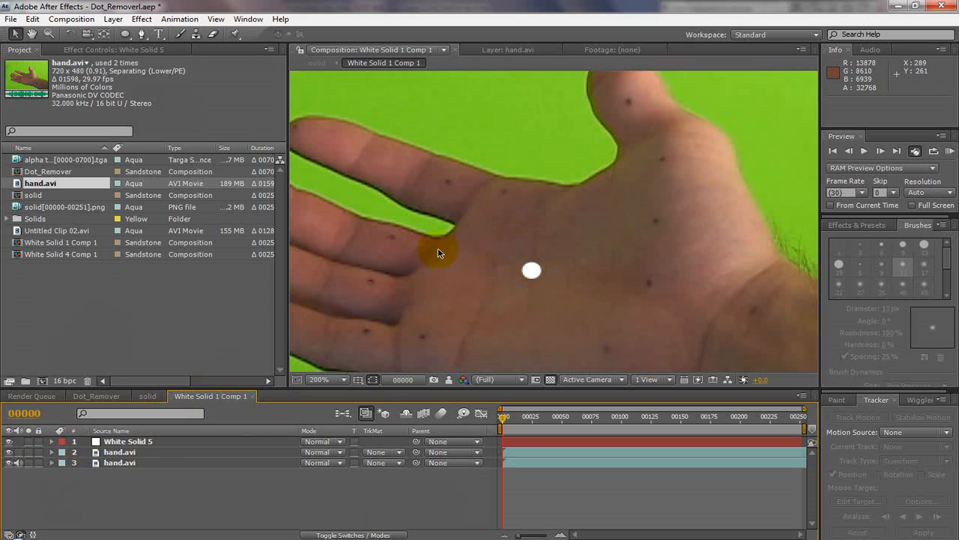
click(9, 441)
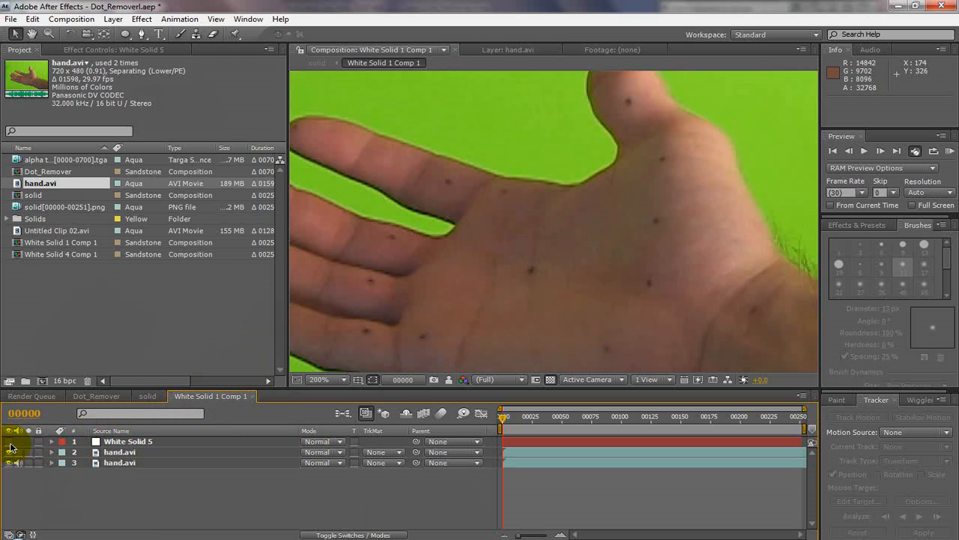
click(110, 454)
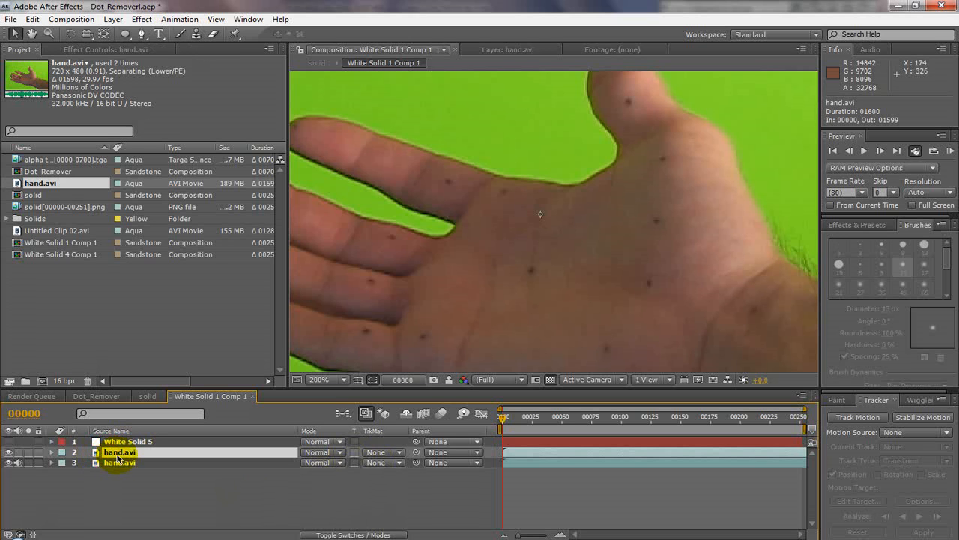
click(383, 453)
click(395, 467)
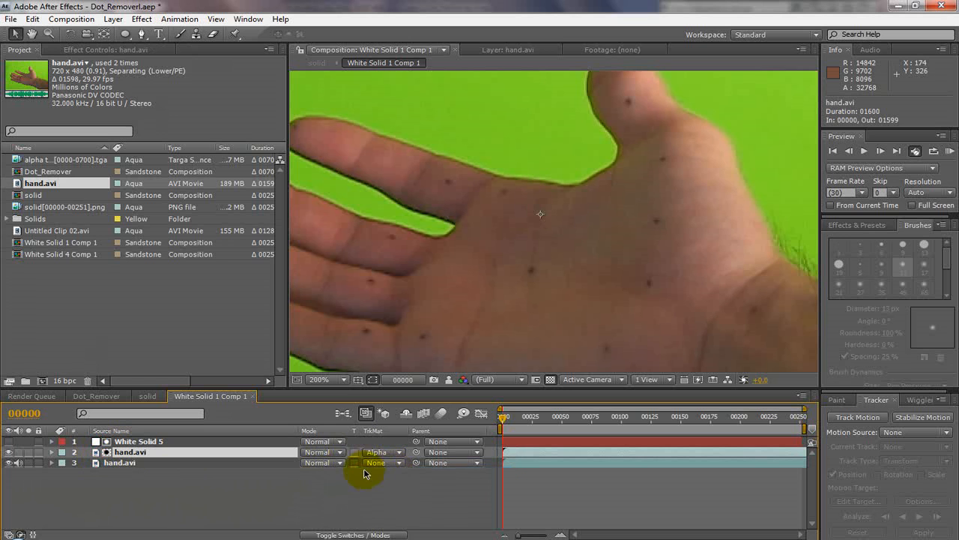
Inspect the matted palm patch on its own by temporarily hiding the lower hand.avi layer
click(9, 462)
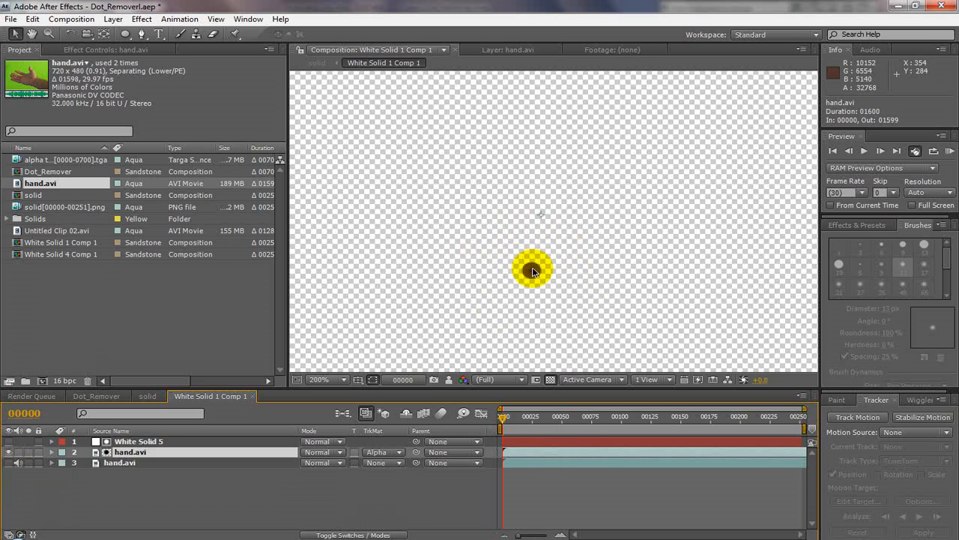
key(period)
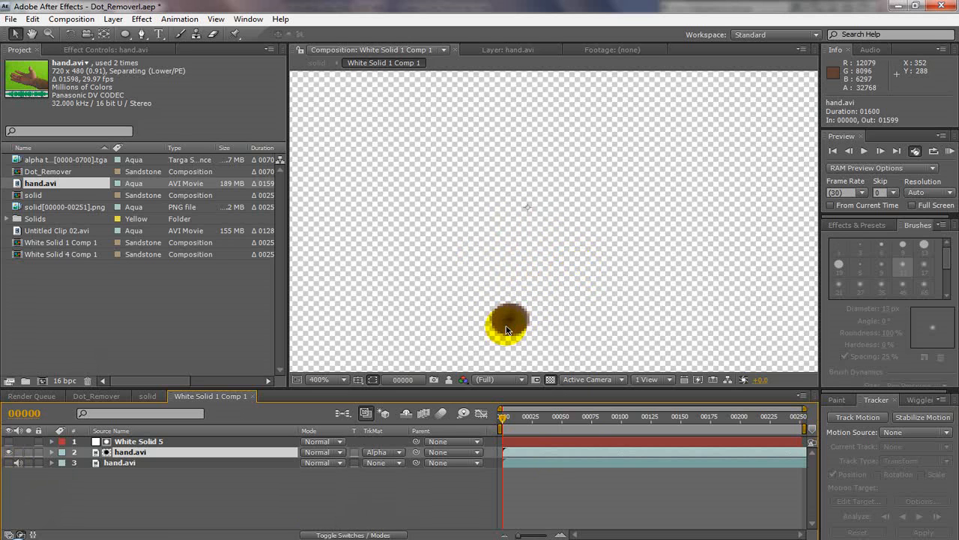
key(comma)
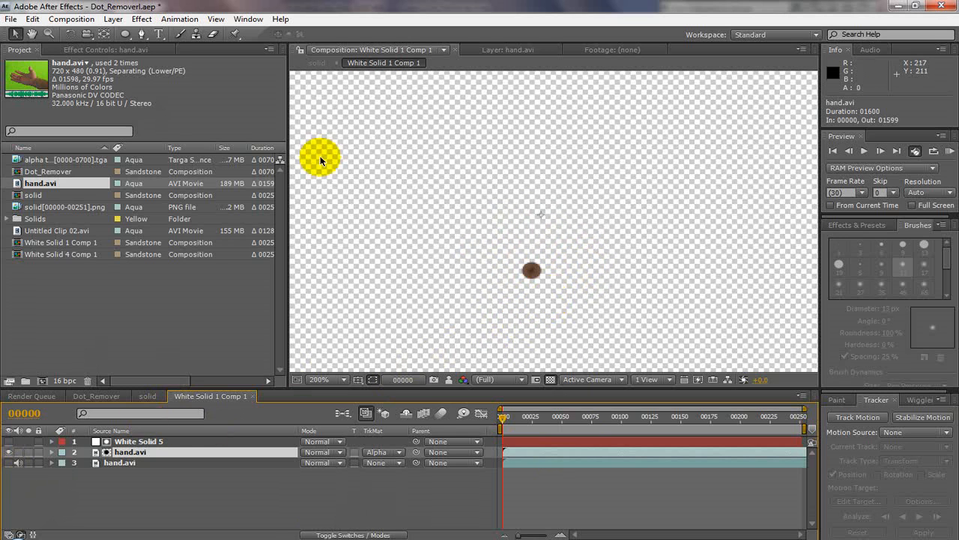
click(32, 34)
drag(426, 168, 434, 149)
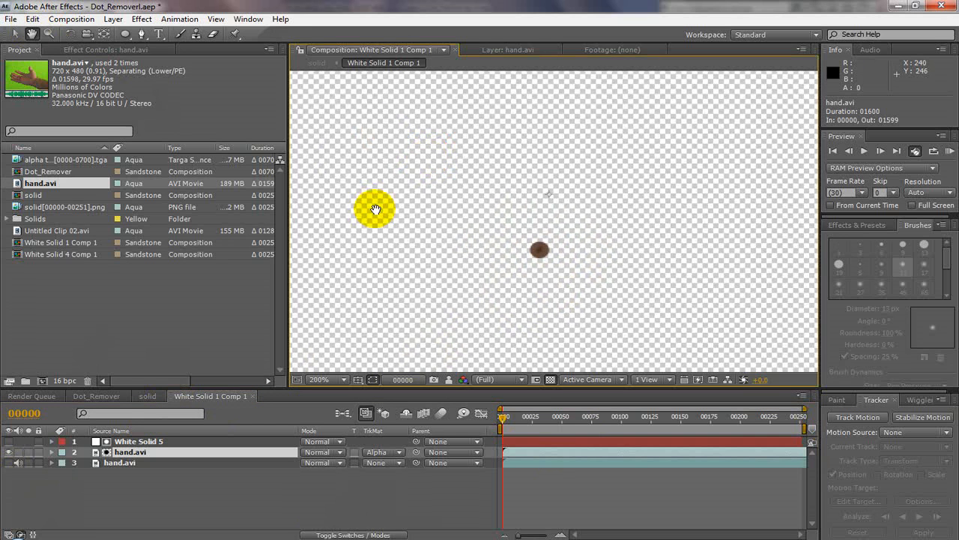
click(15, 34)
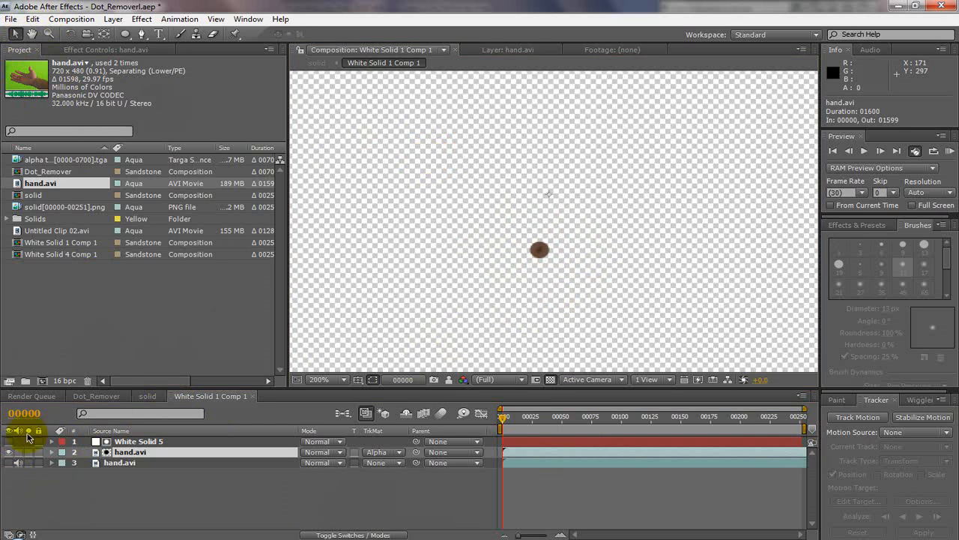
click(9, 463)
Apply the Dust & Scratches effect to the upper hand.avi layer
key(period)
key(period)
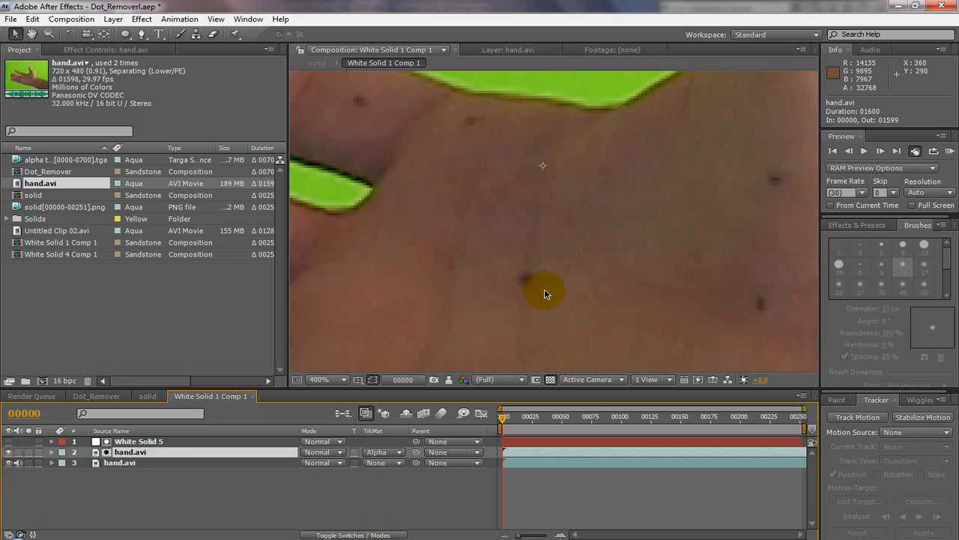
click(35, 34)
drag(521, 272, 574, 149)
click(15, 34)
click(147, 453)
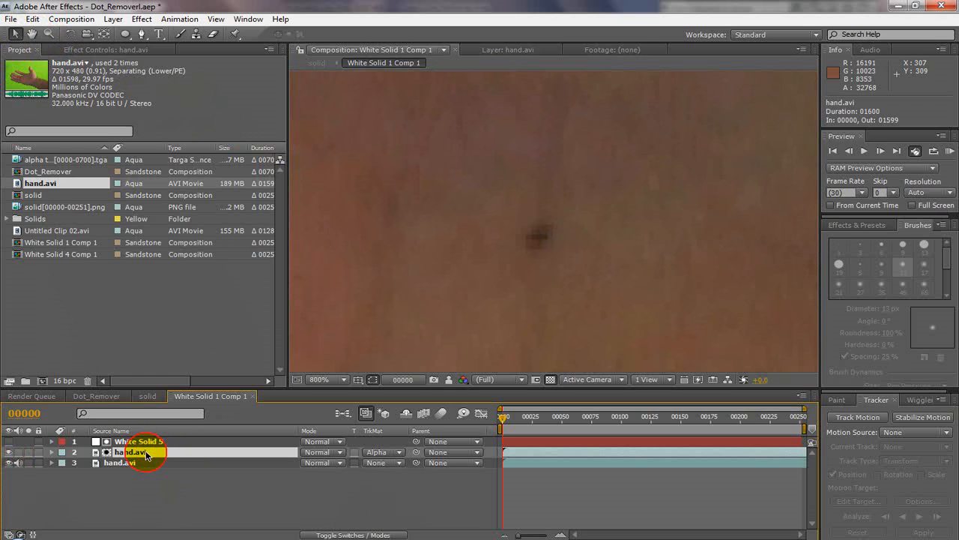
click(107, 49)
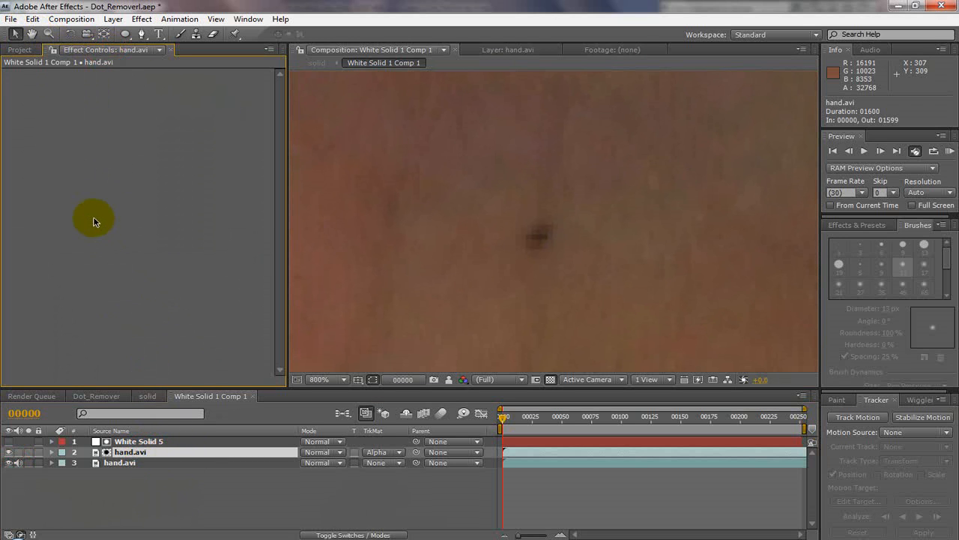
click(131, 454)
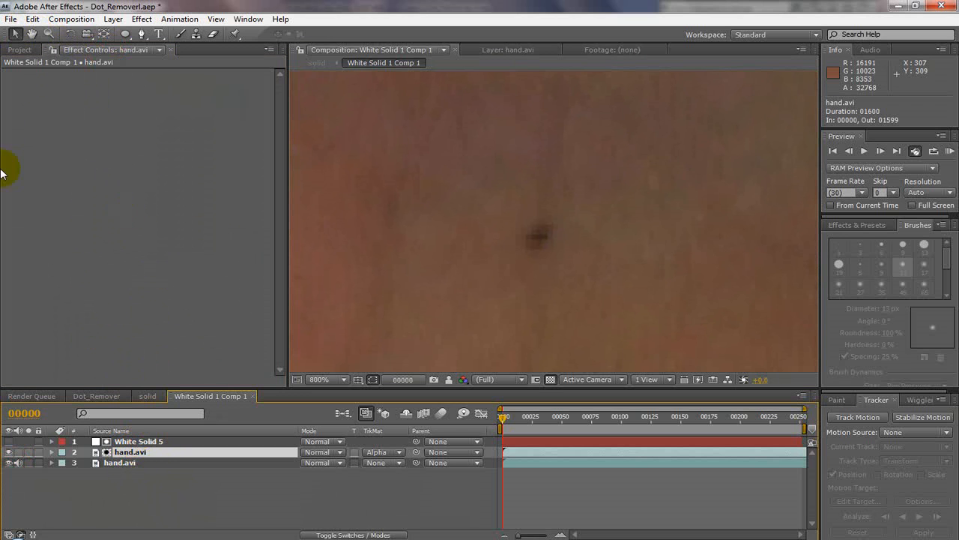
right_click(66, 191)
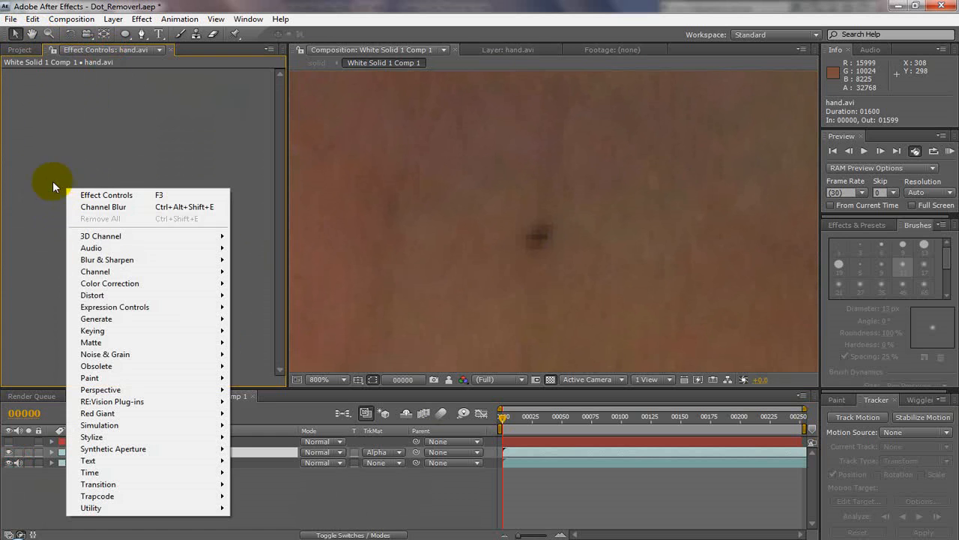
mouse_move(132, 358)
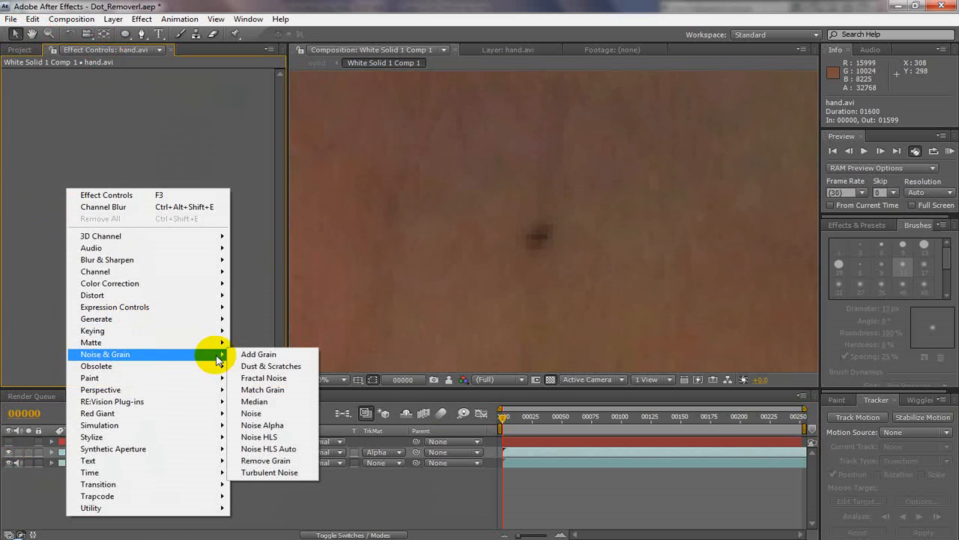
click(247, 305)
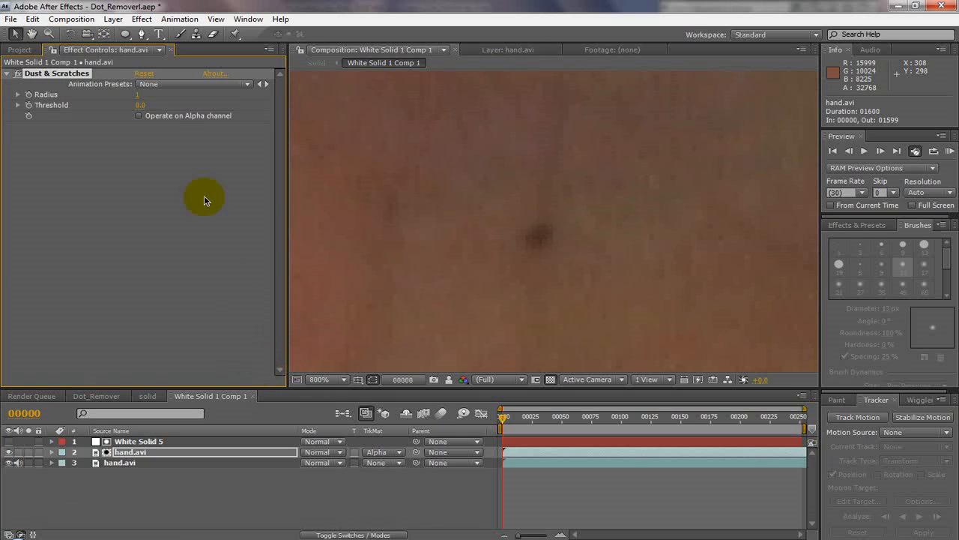
Set the Dust & Scratches radius to 7 on the upper hand.avi layer
click(142, 96)
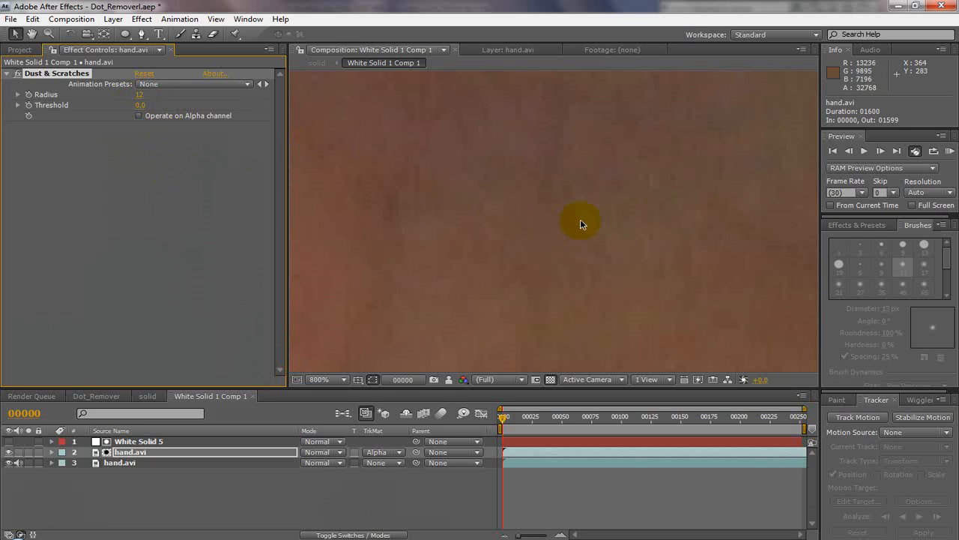
click(139, 95)
click(165, 103)
drag(138, 97, 133, 99)
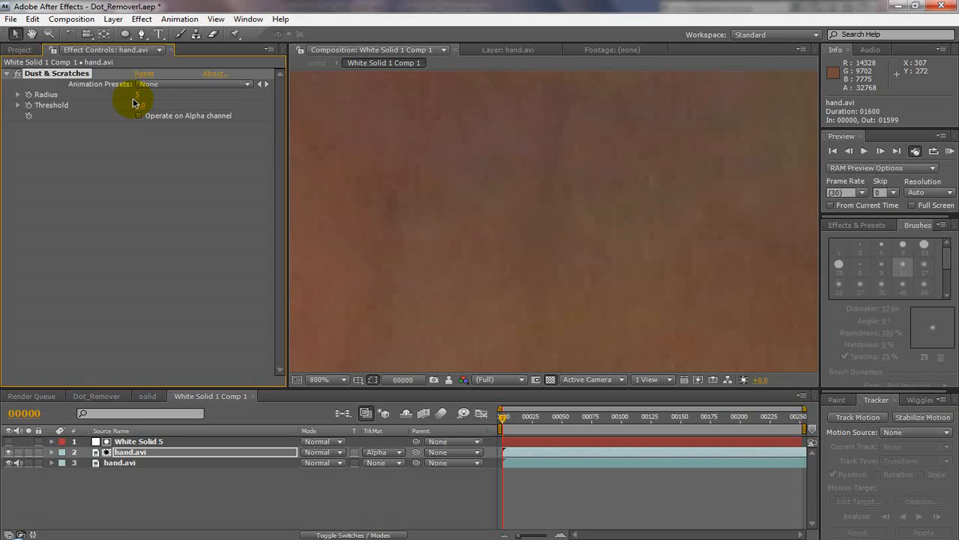
click(138, 96)
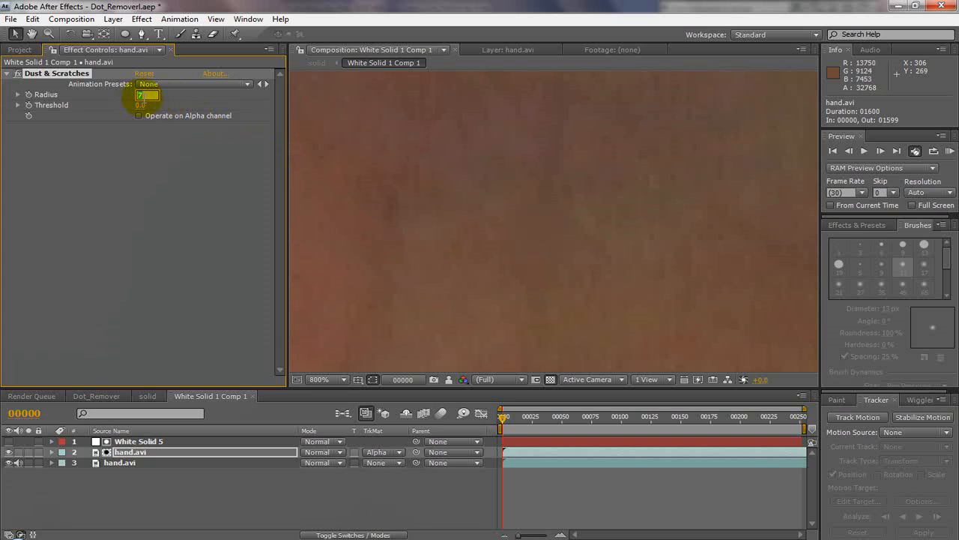
click(165, 151)
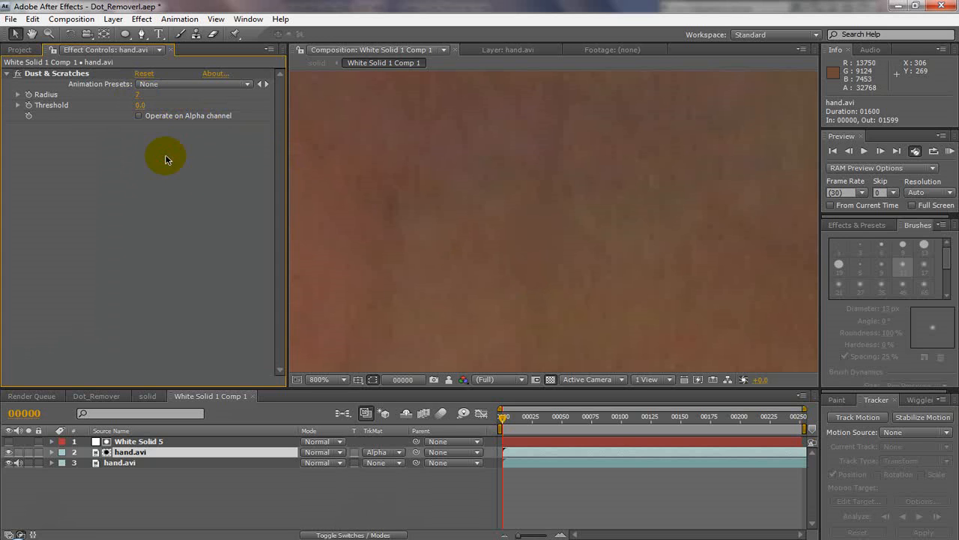
Scrub through the footage to check the dot removal on the palm and return to frame 0
click(523, 417)
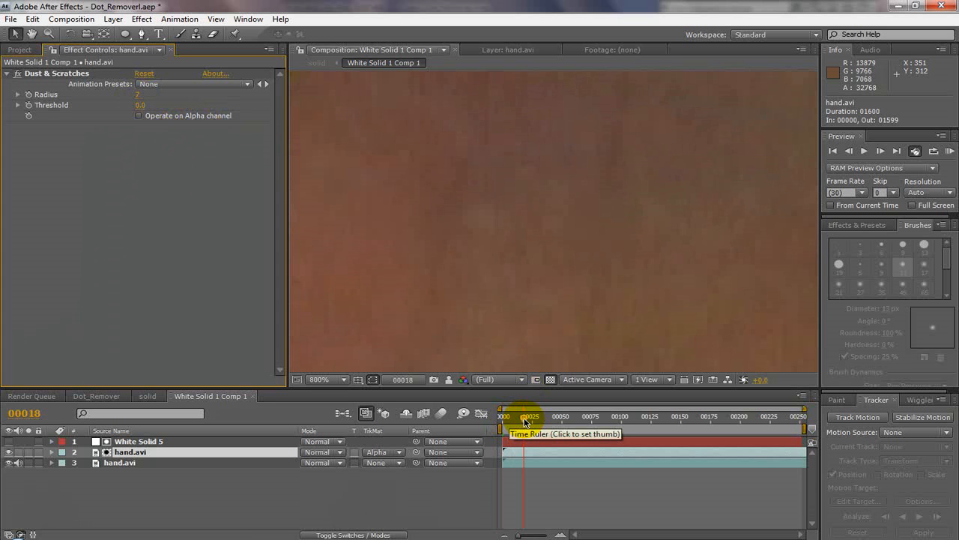
click(543, 418)
drag(622, 428, 482, 414)
scroll(545, 270, down, 4)
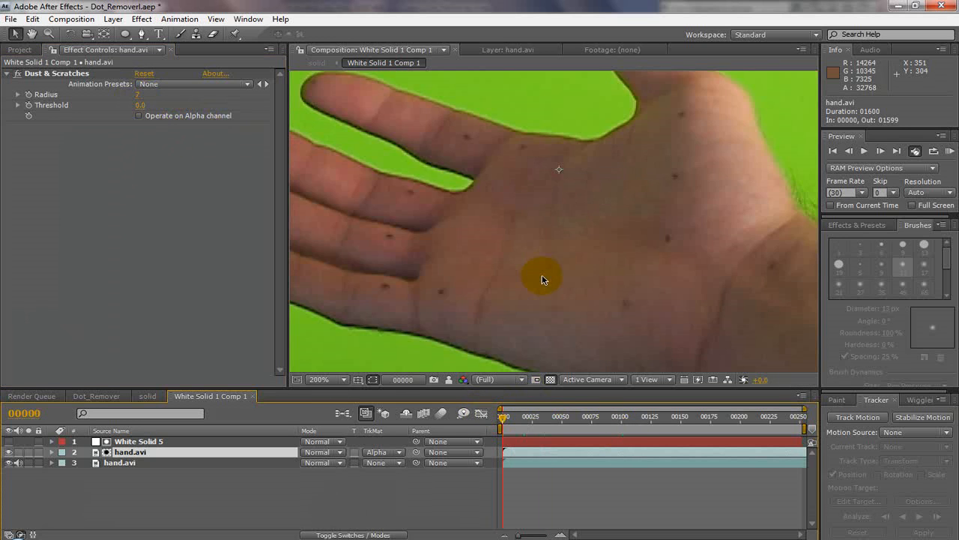
Apply the Match Grain effect to the upper hand.avi layer
scroll(575, 260, up, 3)
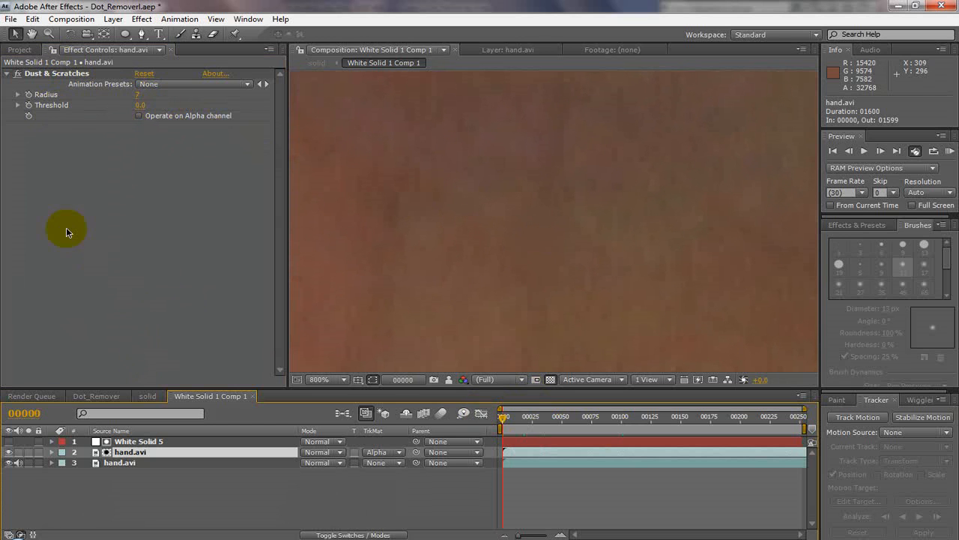
scroll(566, 271, up, 1)
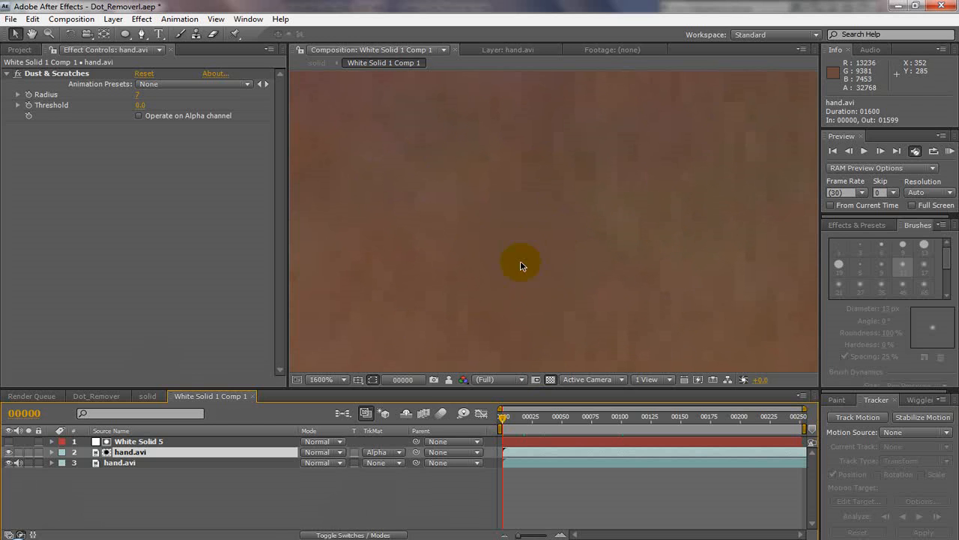
right_click(46, 219)
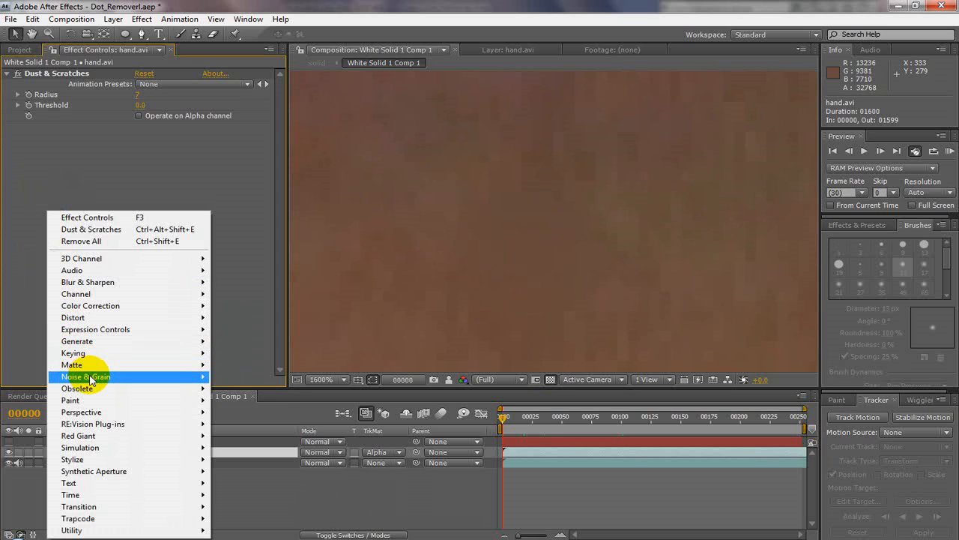
mouse_move(191, 377)
click(244, 412)
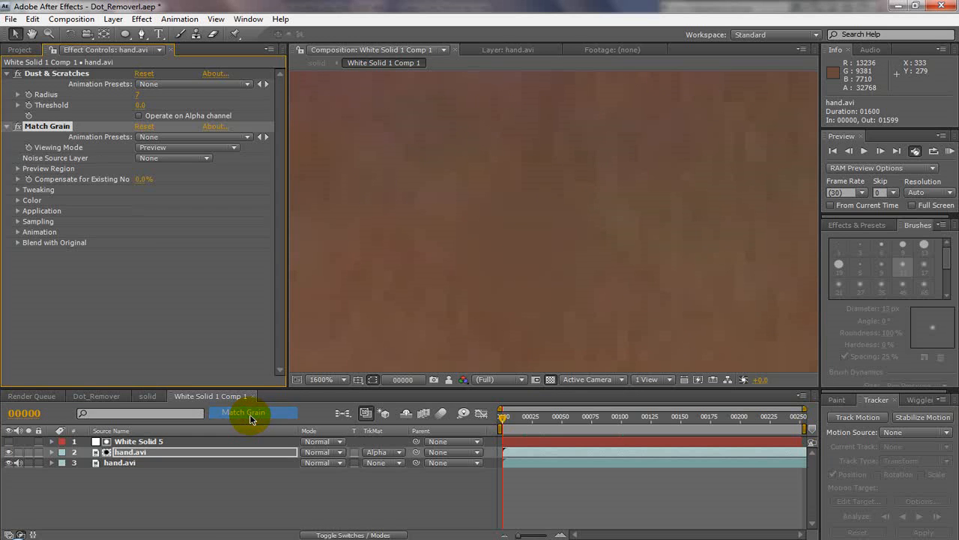
Set Match Grain's viewing mode to Final Output and its noise source layer to 3. hand.avi
click(170, 148)
click(167, 198)
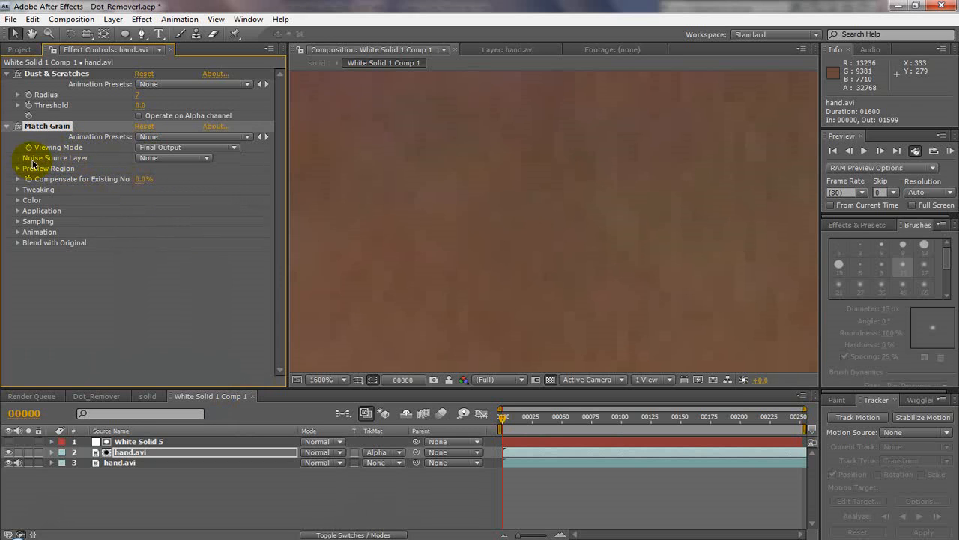
click(149, 158)
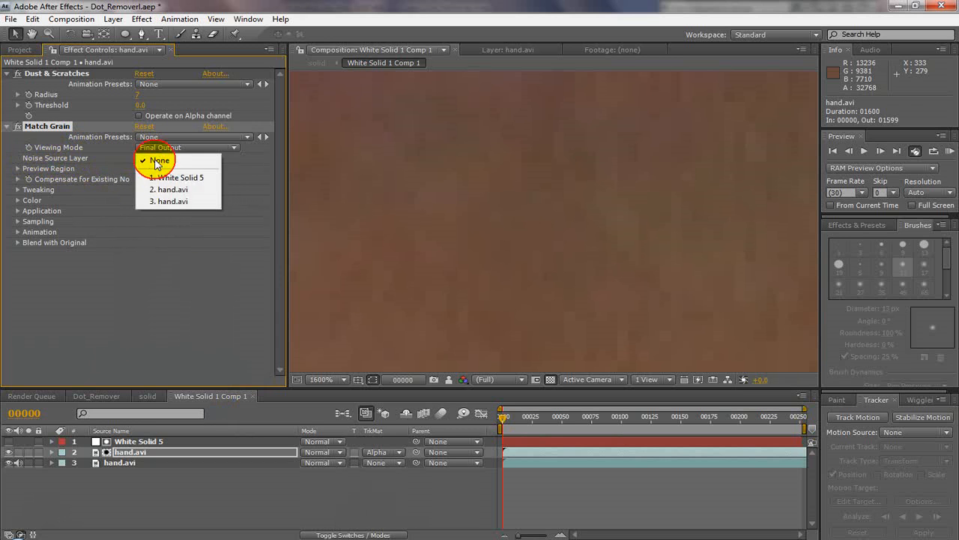
click(168, 200)
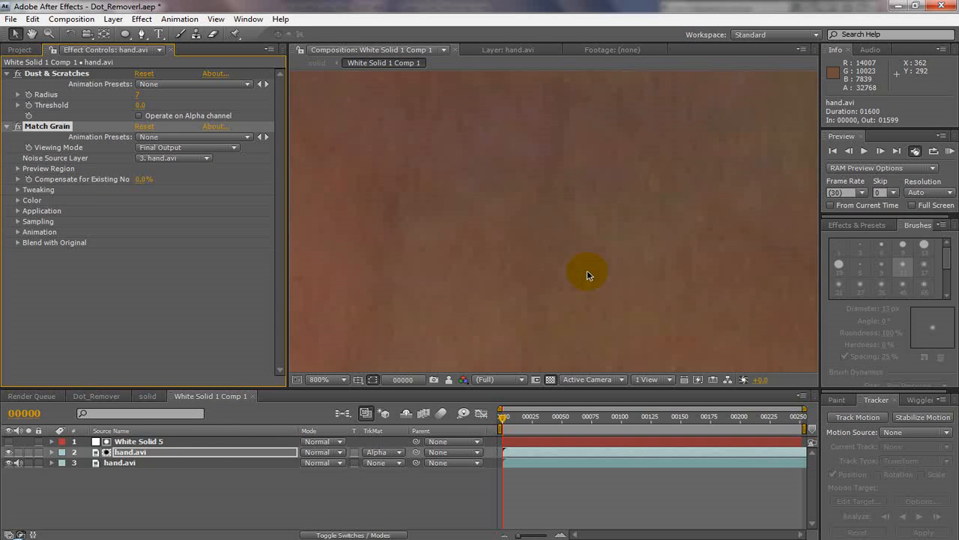
Expand Match Grain's Tweaking settings and examine the patch's grain up close, toggling the upper hand.avi layer's visibility to compare
scroll(587, 270, down, 2)
scroll(587, 275, up, 1)
scroll(587, 275, up, 1)
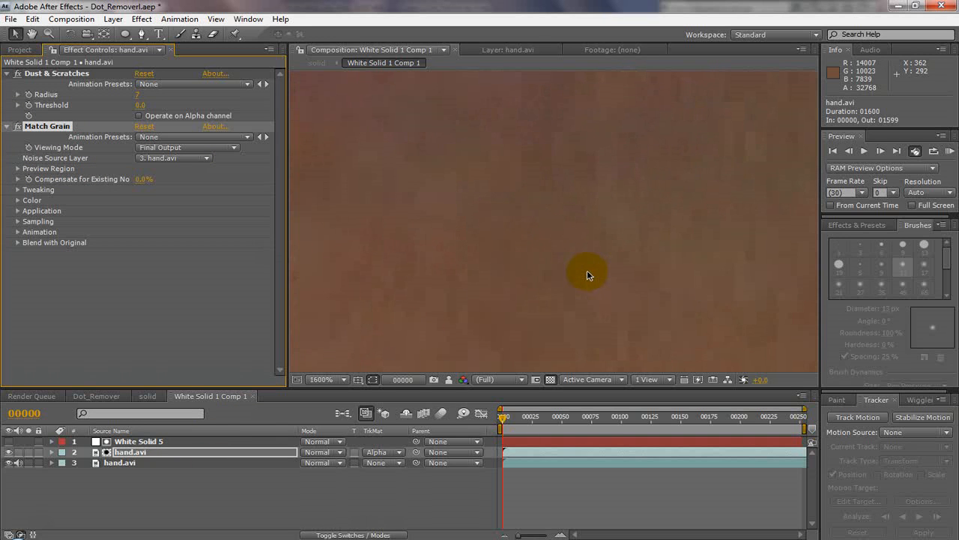
click(18, 190)
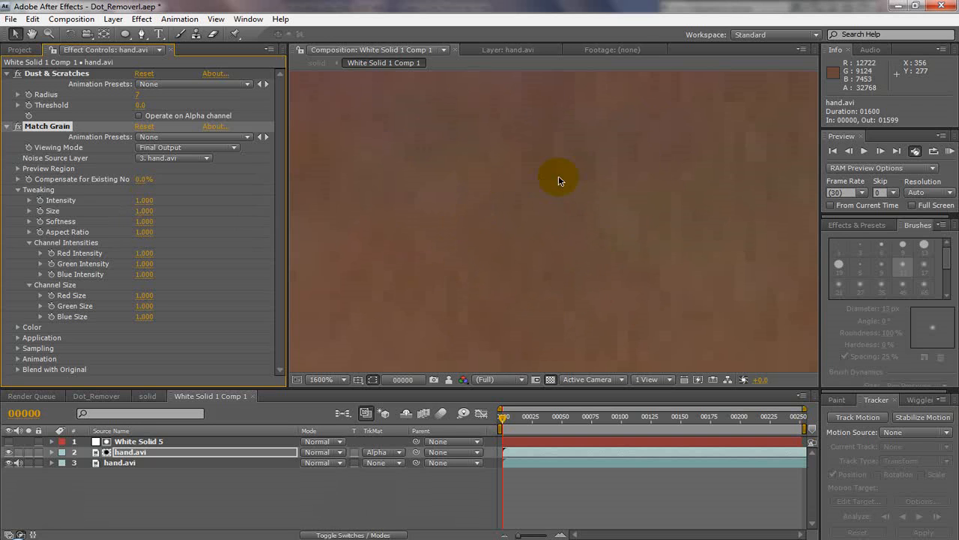
click(9, 452)
click(8, 452)
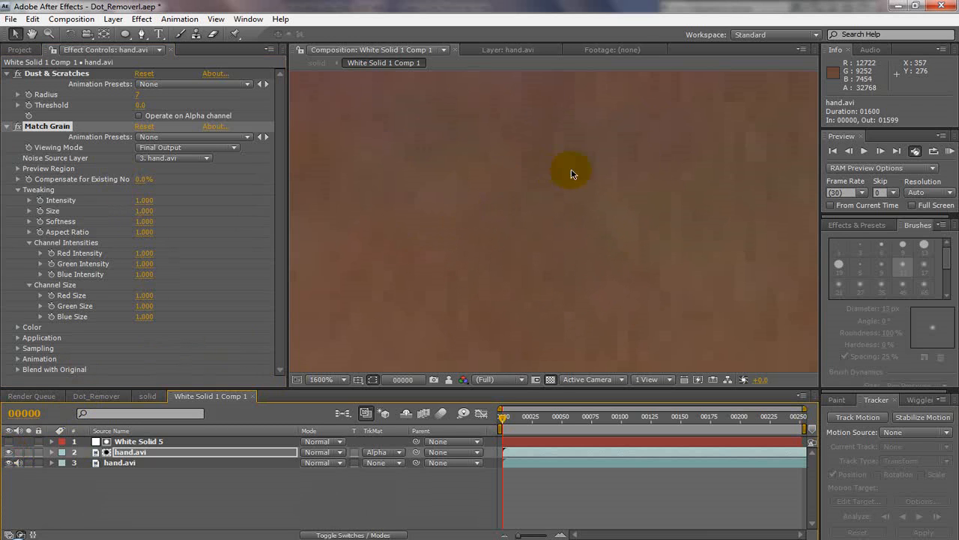
scroll(542, 219, down, 1)
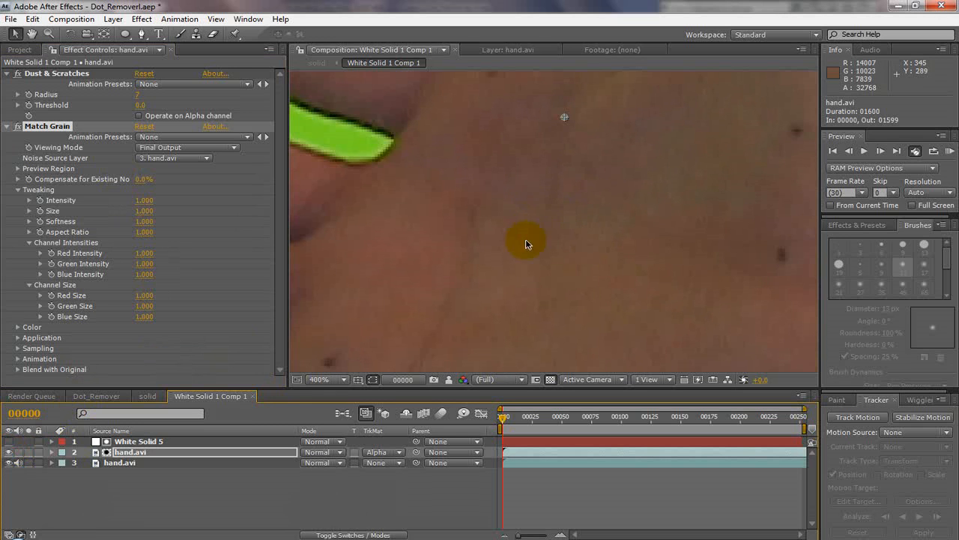
scroll(526, 232, down, 1)
scroll(559, 243, up, 2)
scroll(586, 241, up, 1)
scroll(623, 270, down, 1)
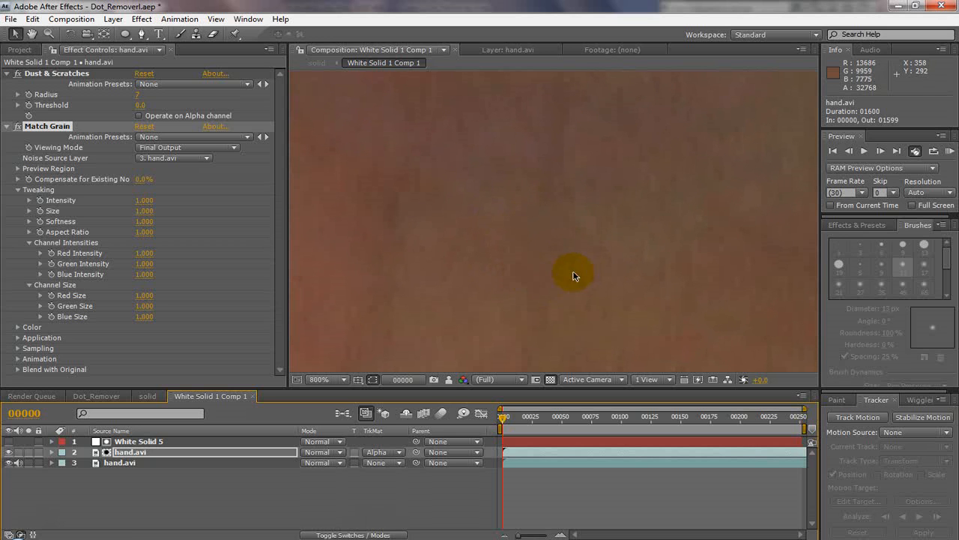
scroll(608, 213, up, 1)
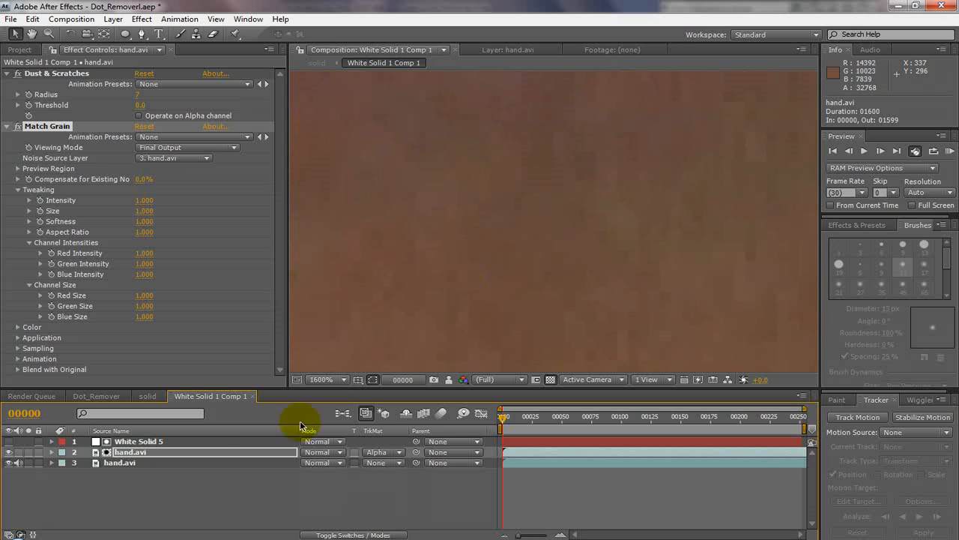
Hide the mask outlines in the composition view and expand the Mask 1 properties of White Solid 5
click(137, 443)
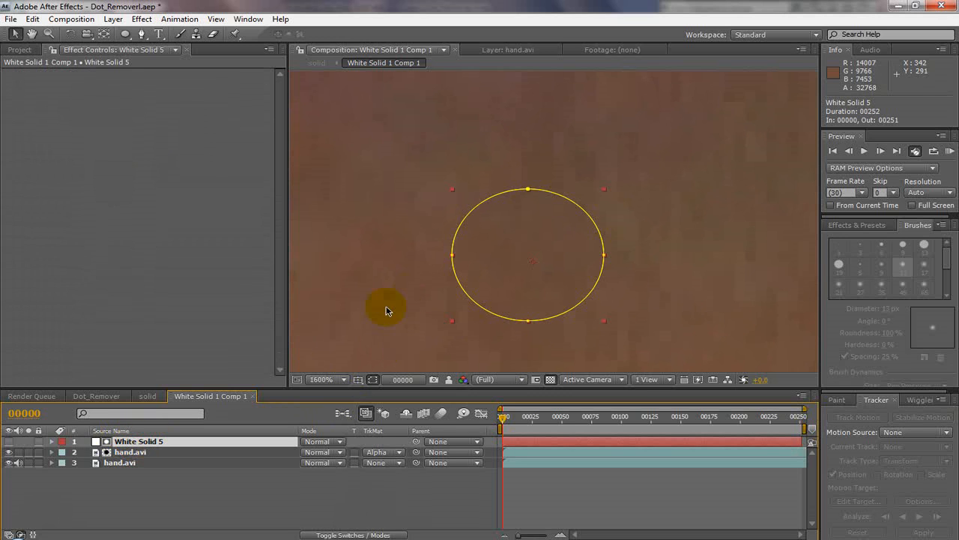
click(372, 380)
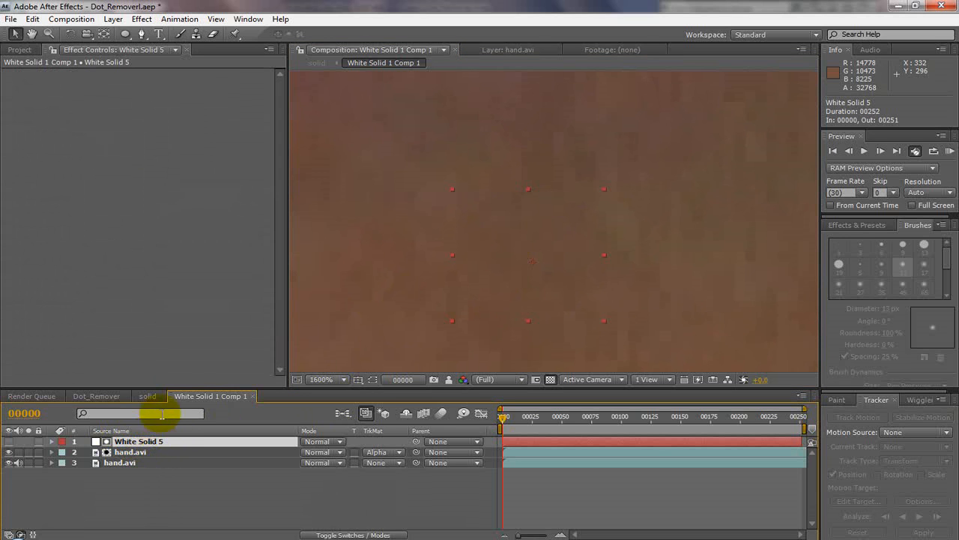
click(51, 441)
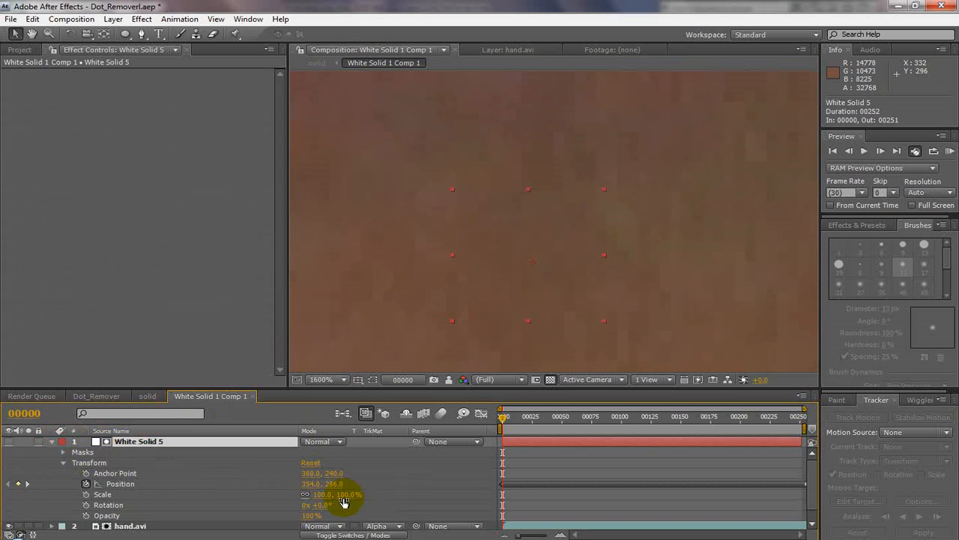
click(64, 462)
click(64, 453)
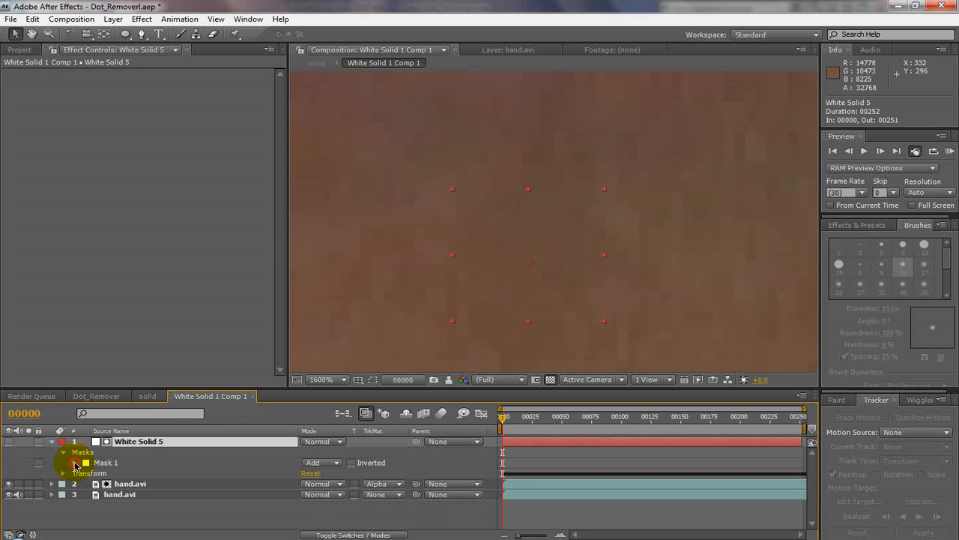
click(75, 463)
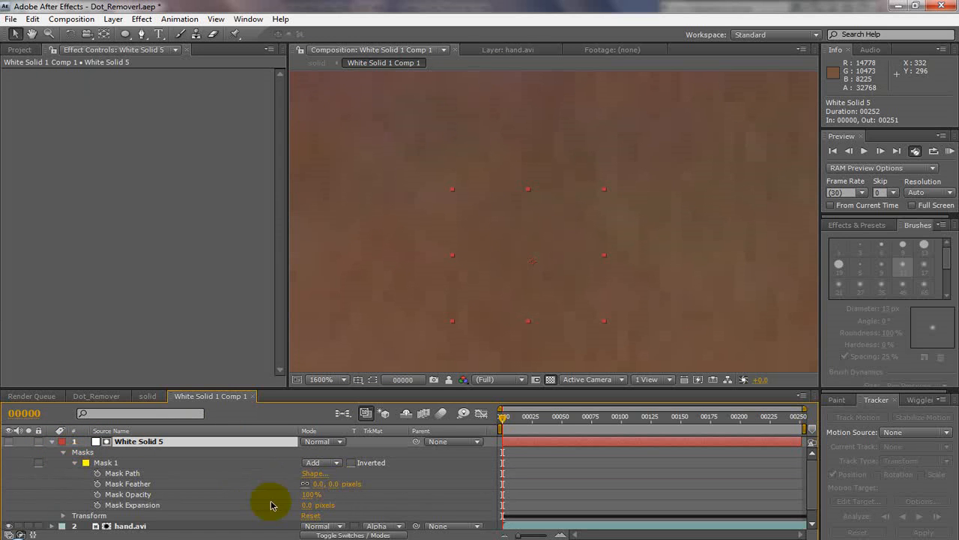
Set White Solid 5's Mask 1 feather to 10 pixels and its mask expansion to 5 pixels
click(306, 509)
click(339, 483)
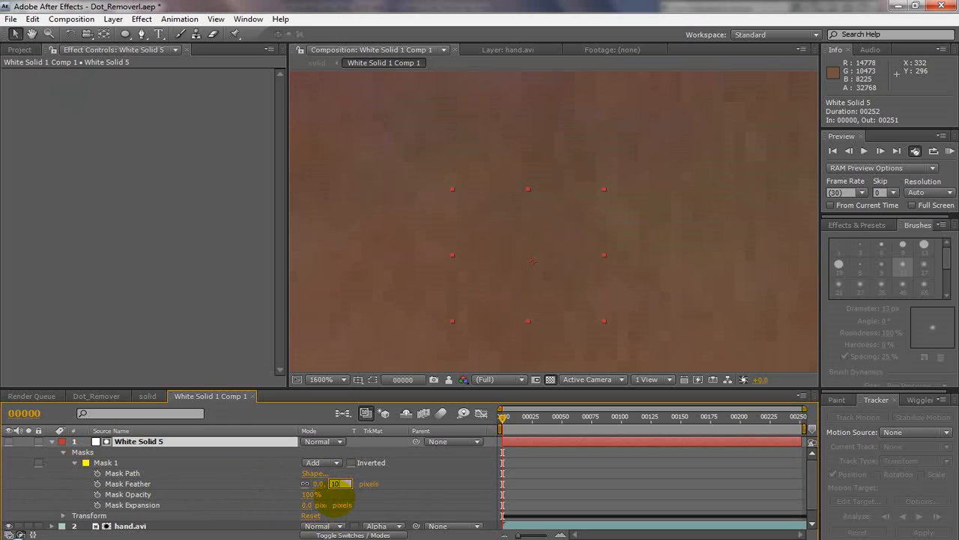
key(Tab)
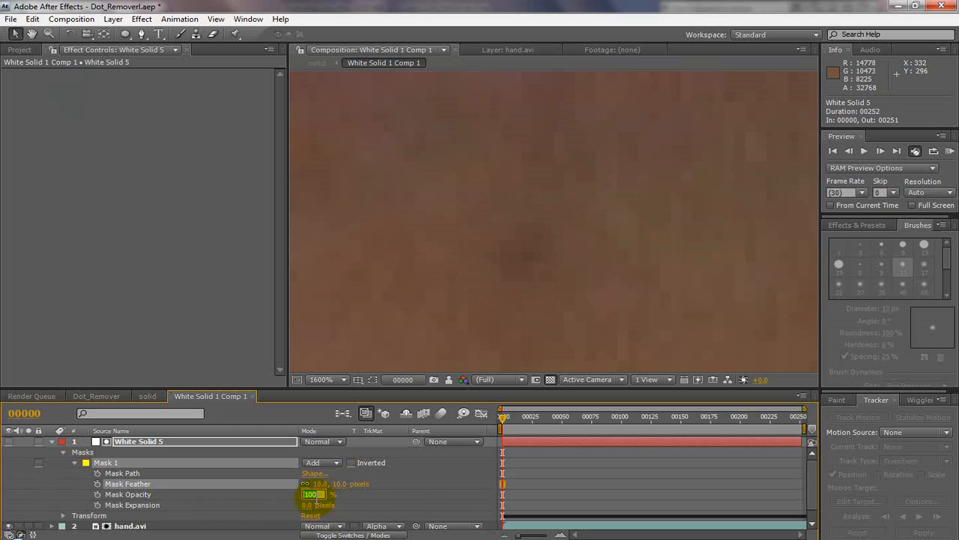
click(319, 505)
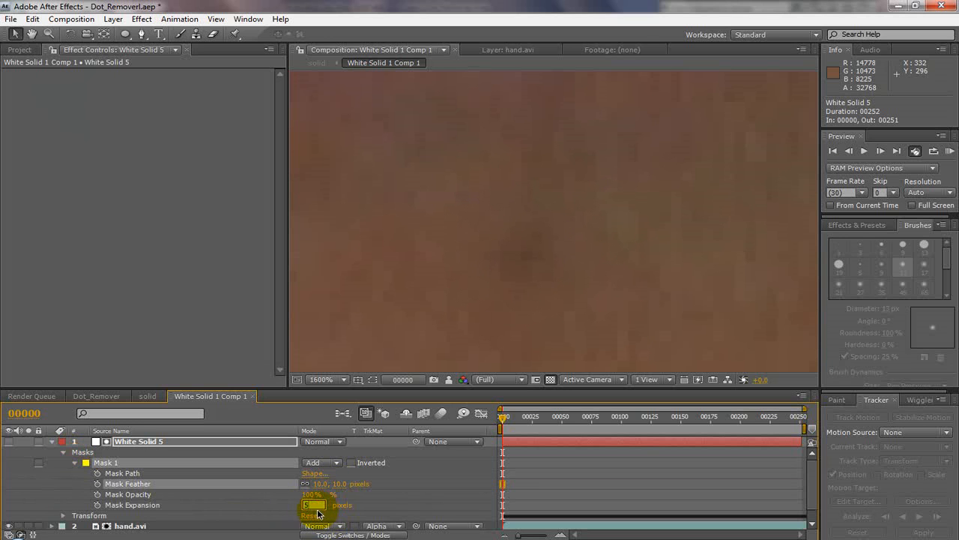
key(Tab)
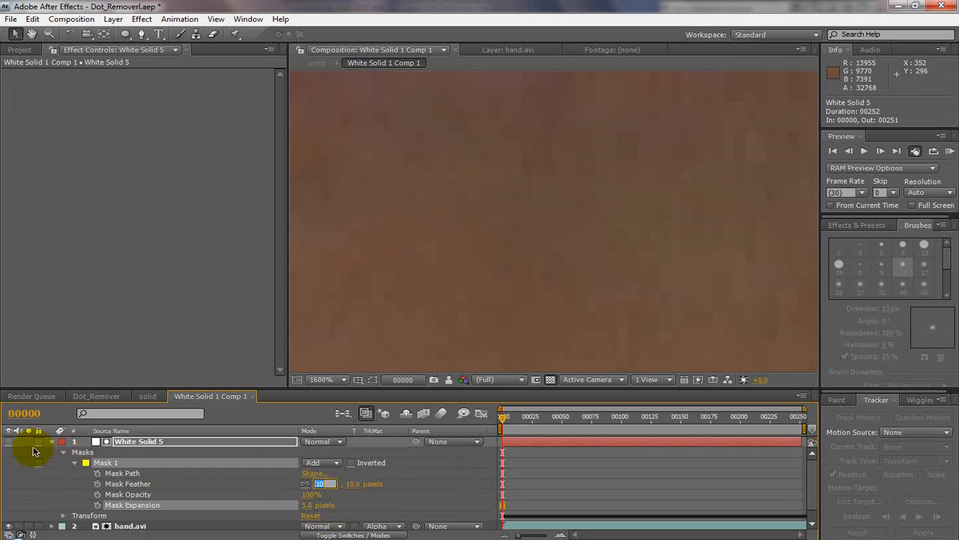
Temporarily show White Solid 5 to inspect its feathered mask edge, collapse Mask 1 and hide the solid again
click(9, 442)
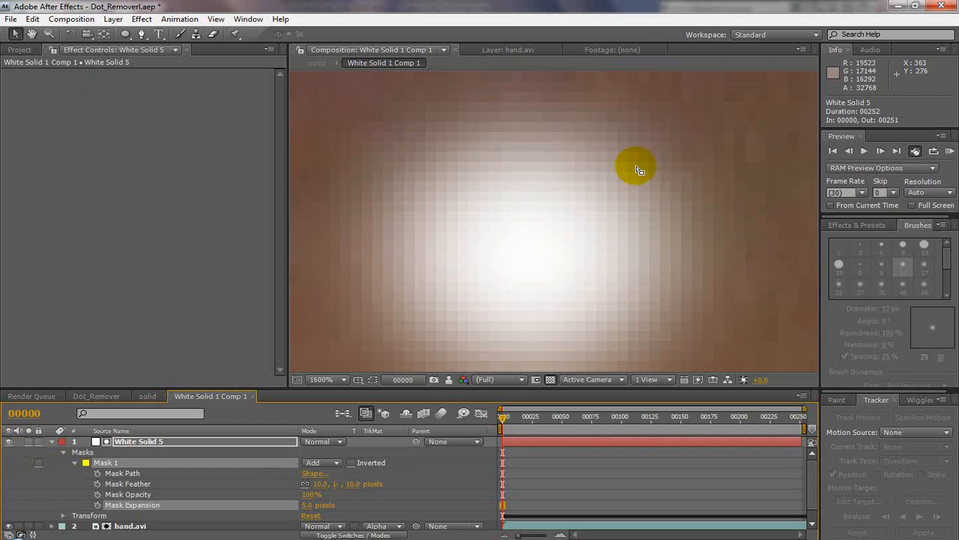
click(75, 464)
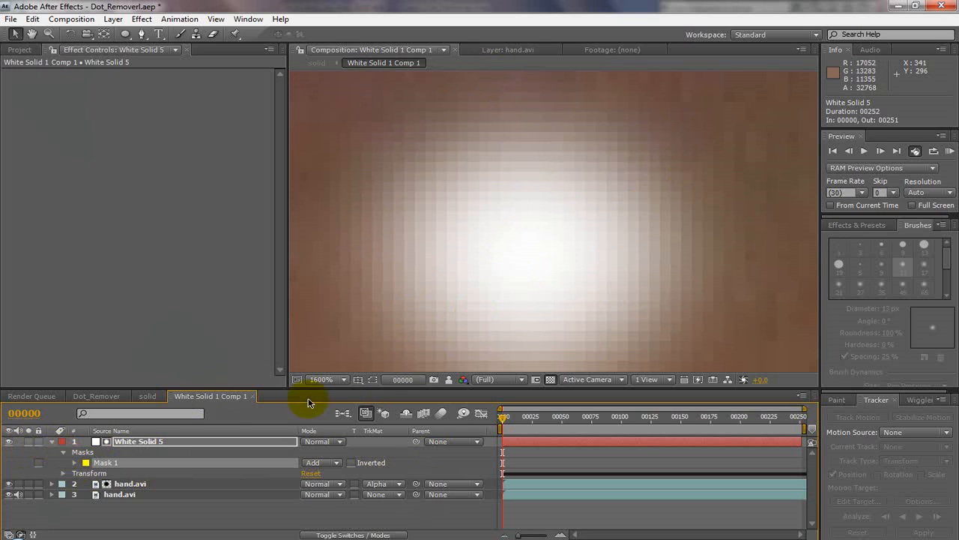
click(8, 442)
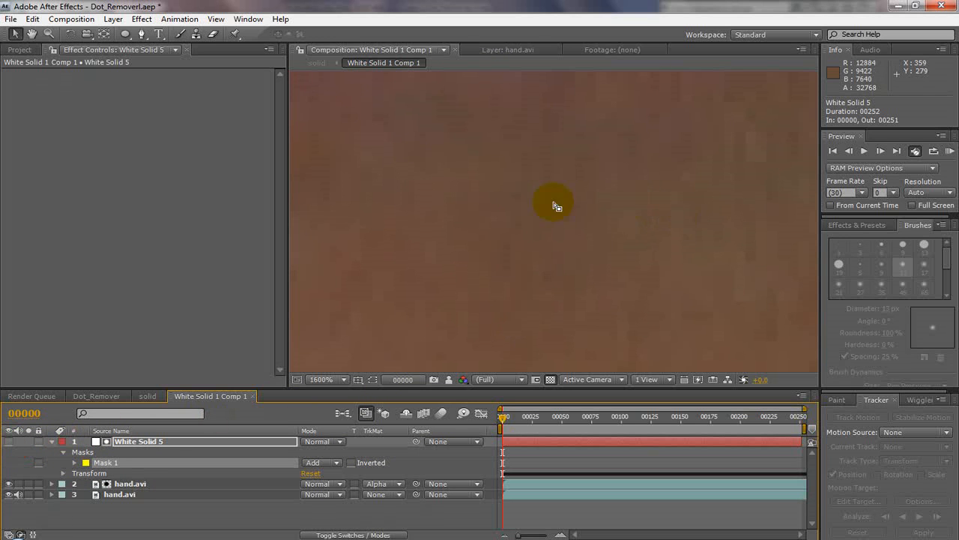
Compare the palm with and without the dot removal by repeatedly toggling the upper hand.avi layer's visibility
scroll(582, 267, down, 1)
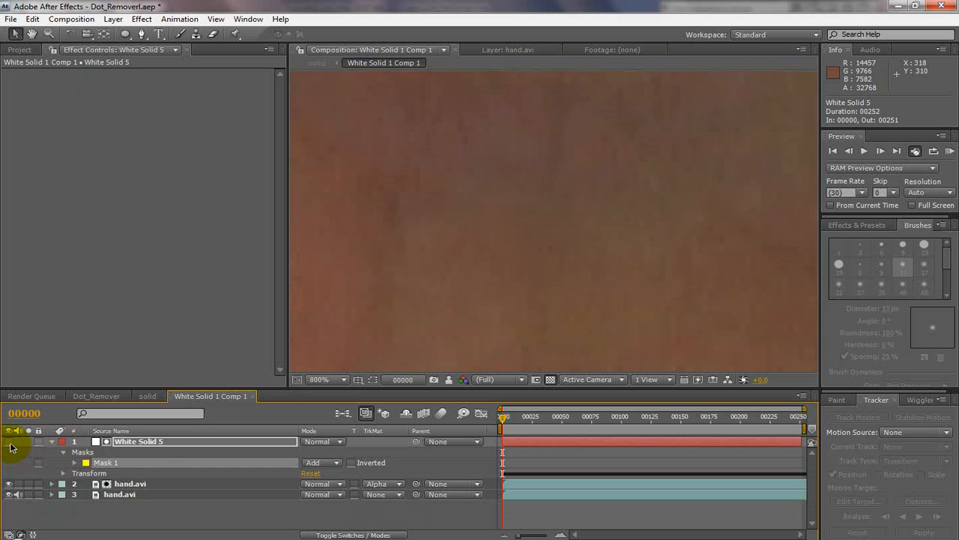
scroll(665, 230, down, 1)
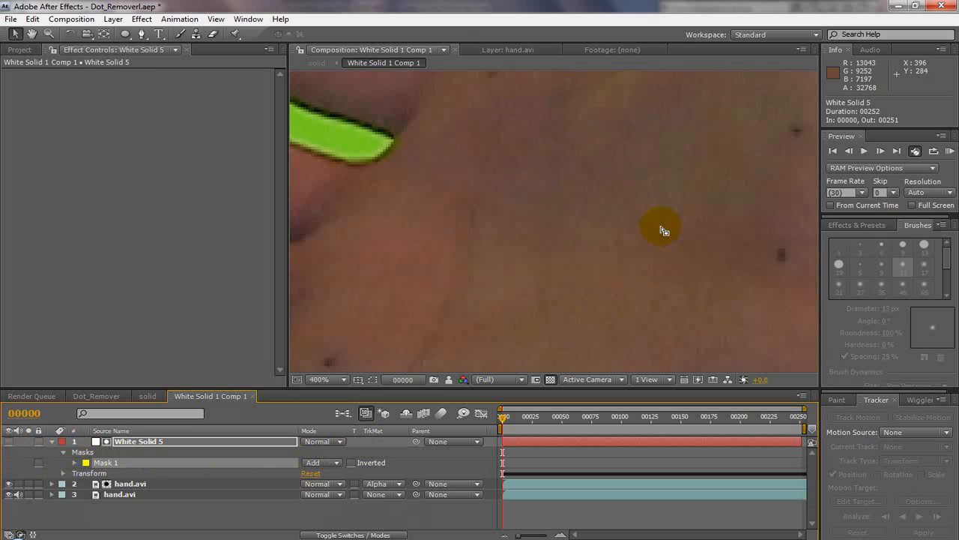
scroll(664, 230, down, 1)
scroll(665, 230, up, 1)
click(9, 485)
click(9, 486)
click(9, 486)
click(9, 486)
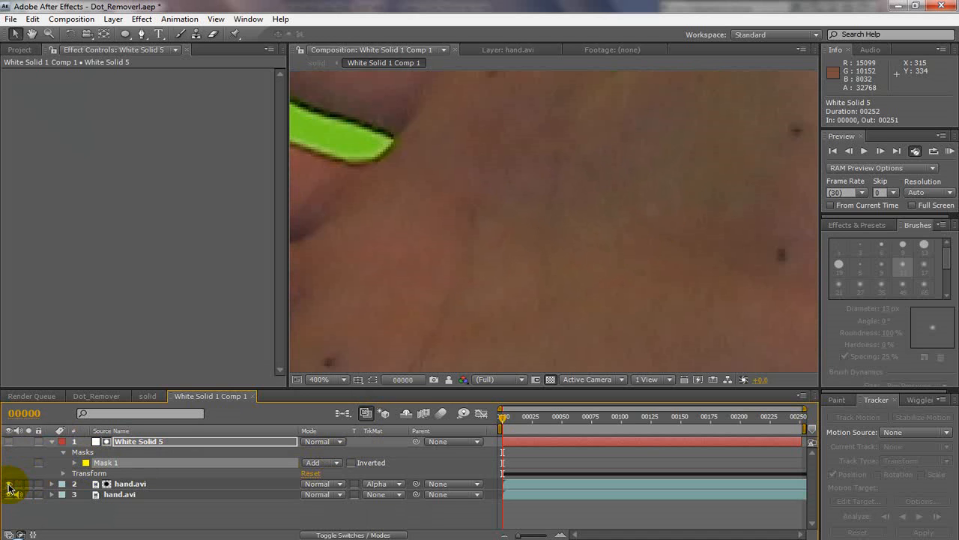
click(9, 486)
click(9, 486)
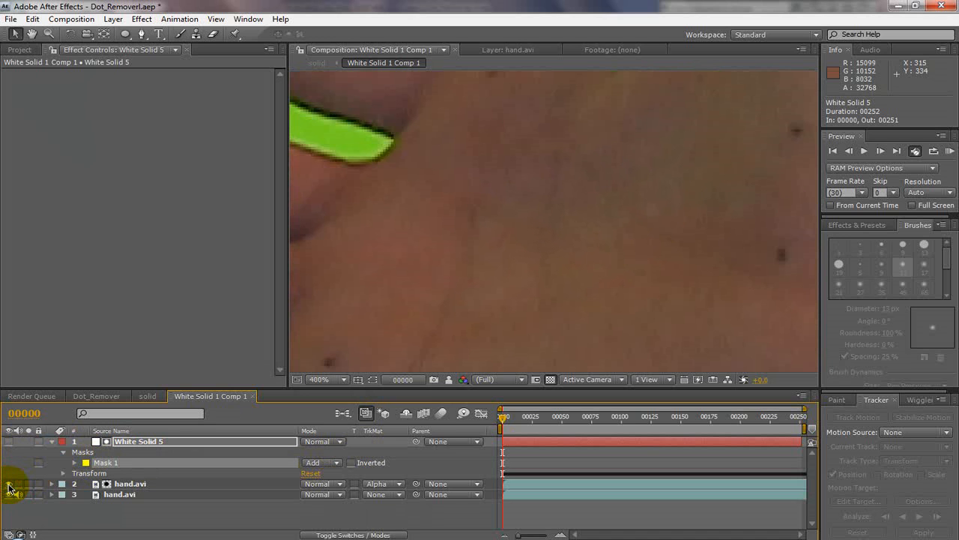